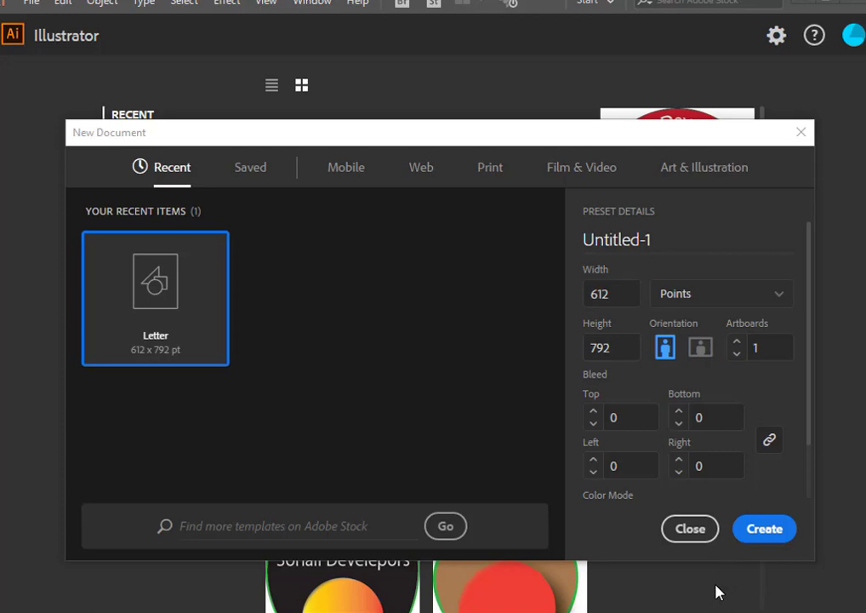
- Create a new portrait document from the Letter preset, 612 x 792 pt
left_click(763, 529)
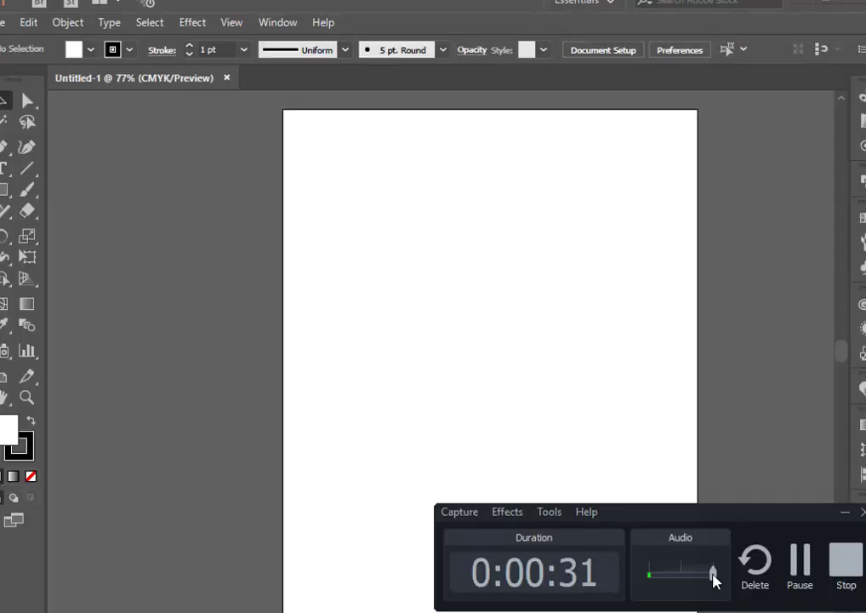
left_click_drag(713, 576, 618, 582)
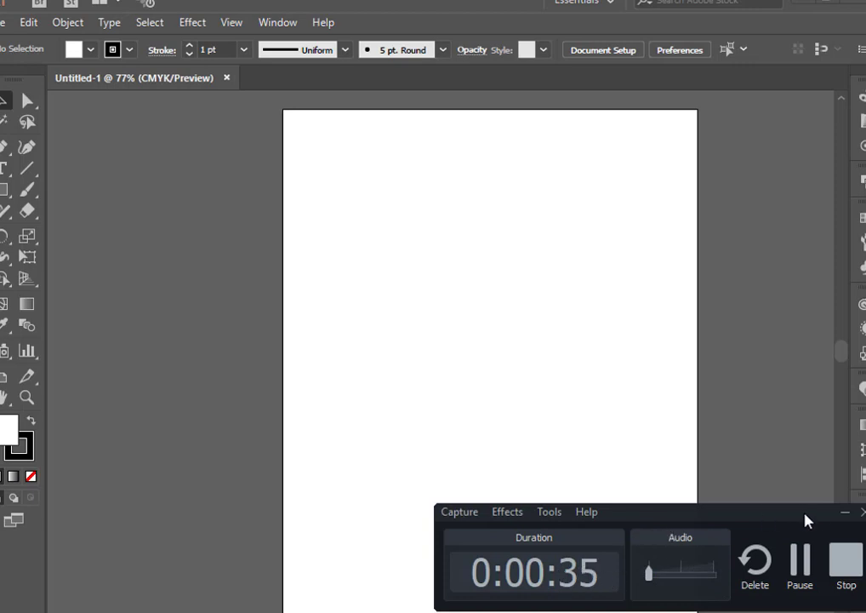
left_click(845, 512)
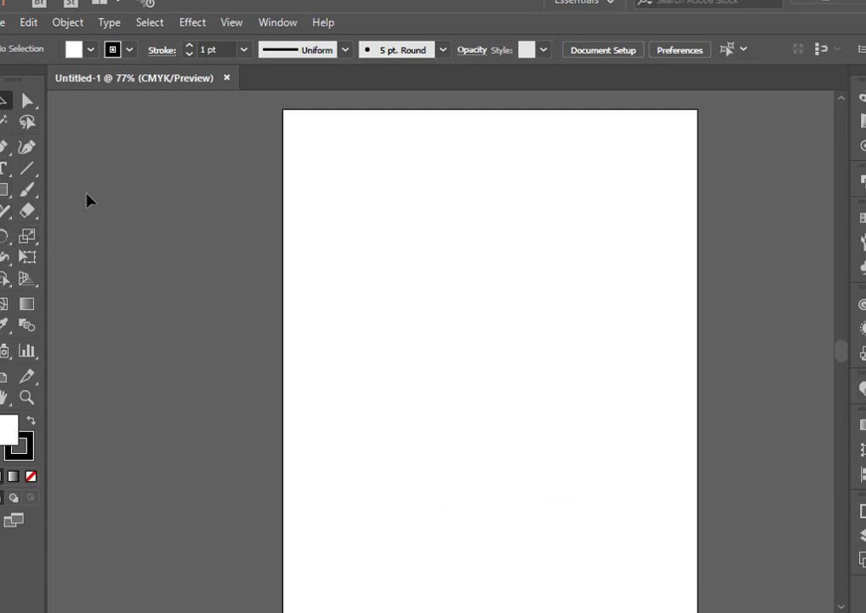
- Add the letter "D" as point text in the upper middle of the artboard
left_click(8, 171)
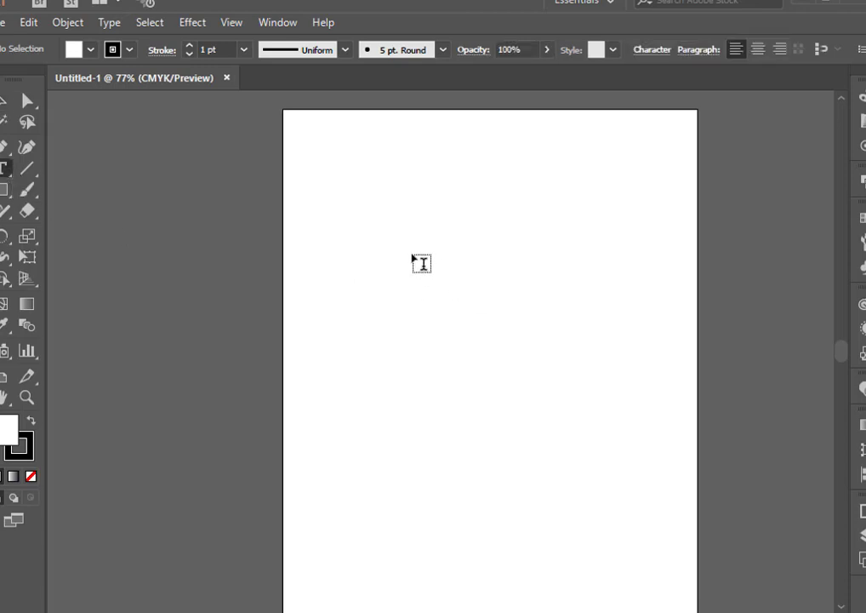
left_click(462, 254)
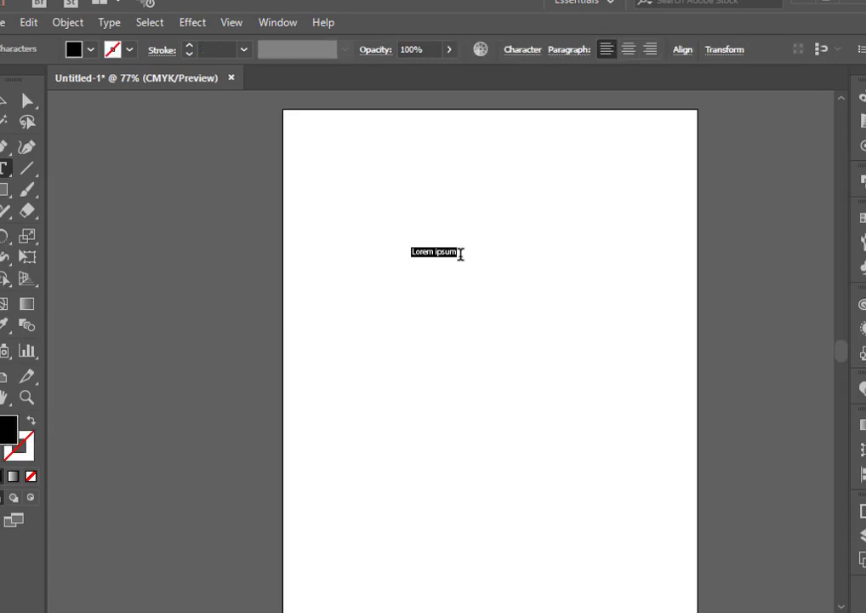
type("D")
left_click(6, 113)
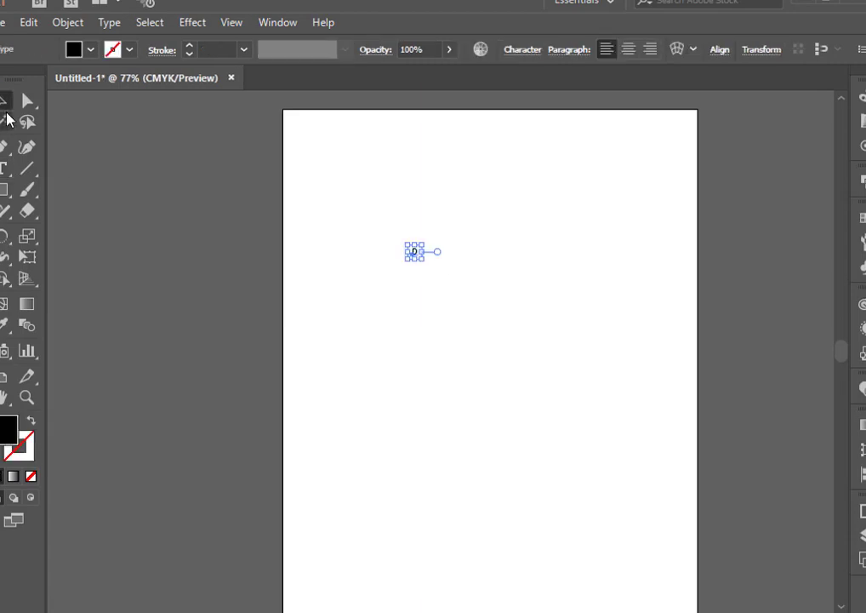
- Enlarge the letter D until its bounding box spans about a fifth of the artboard's width
left_click_drag(423, 246, 475, 216)
left_click_drag(457, 252, 466, 313)
left_click_drag(438, 269, 410, 271)
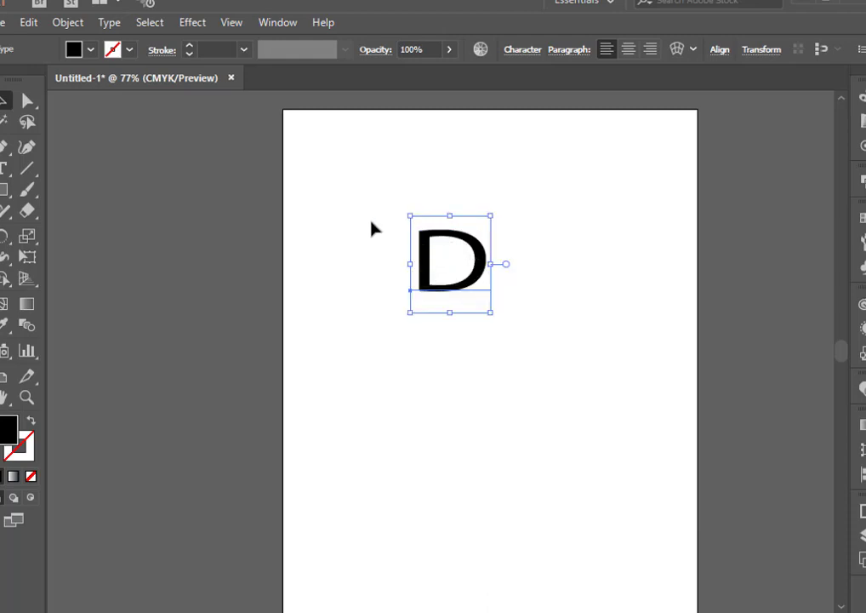
left_click(244, 132)
left_click(422, 238)
left_click(76, 23)
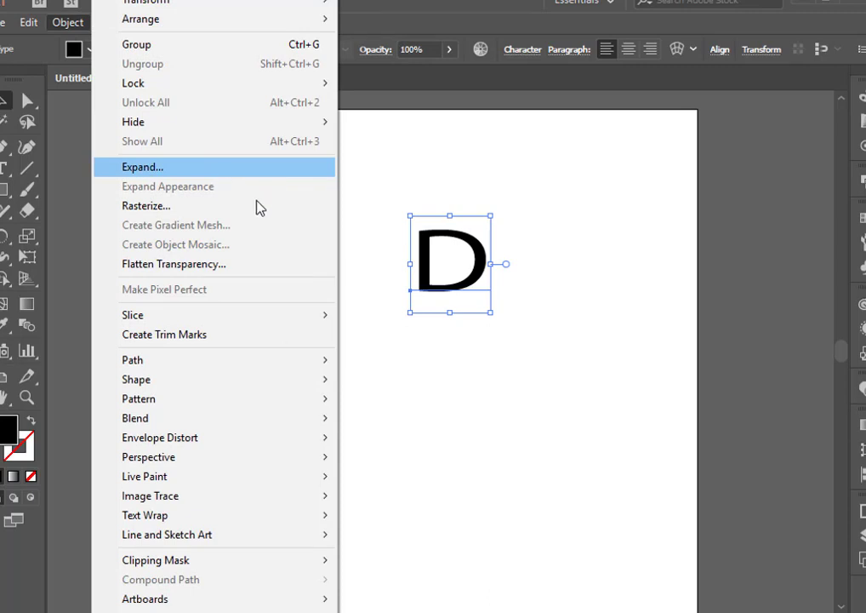
left_click(358, 184)
left_click(111, 25)
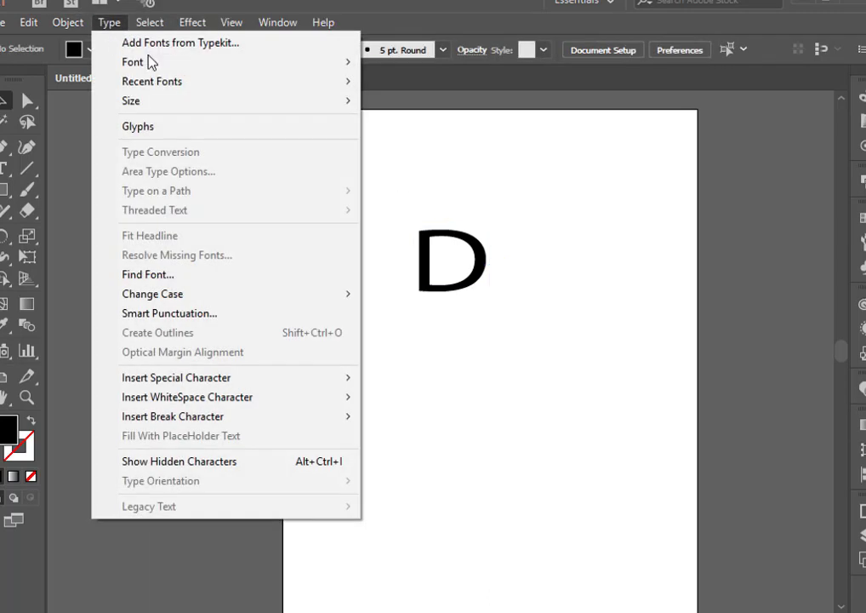
left_click(448, 167)
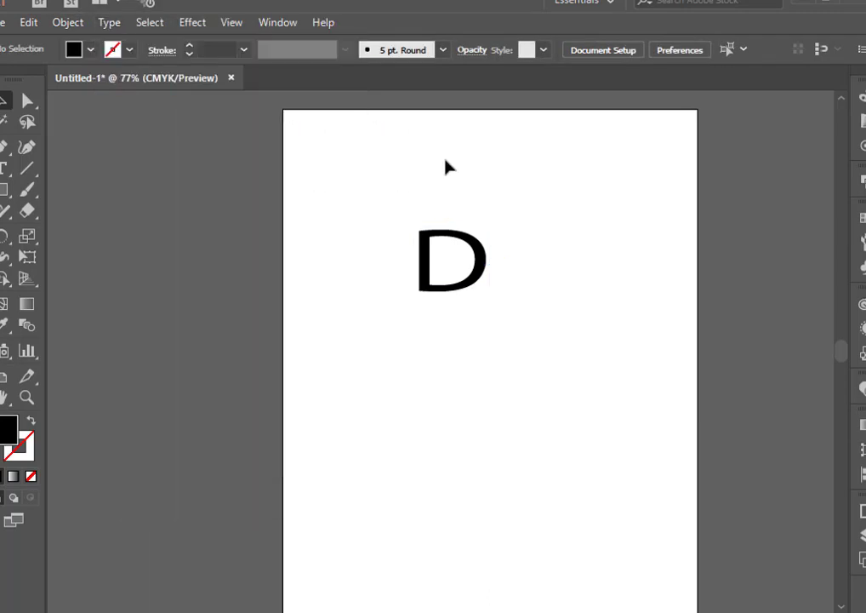
left_click(195, 28)
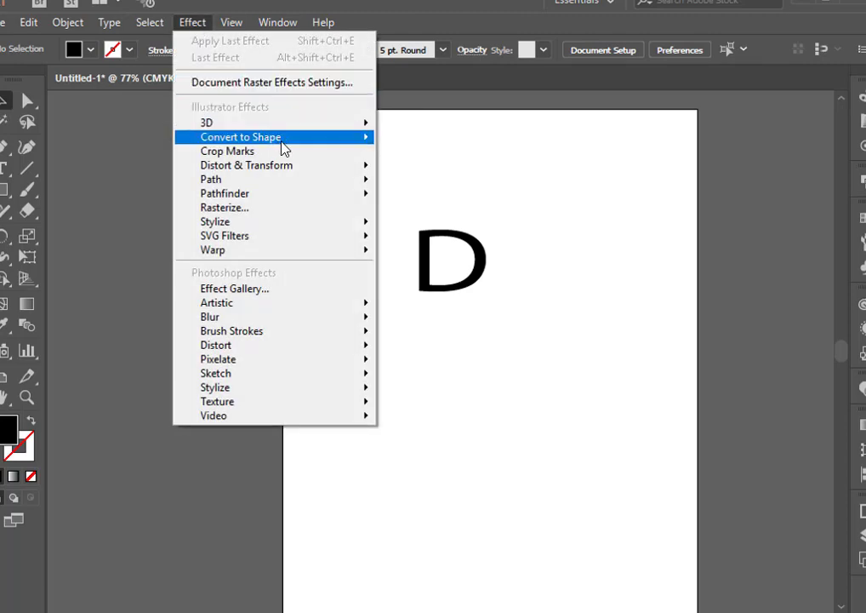
mouse_move(316, 126)
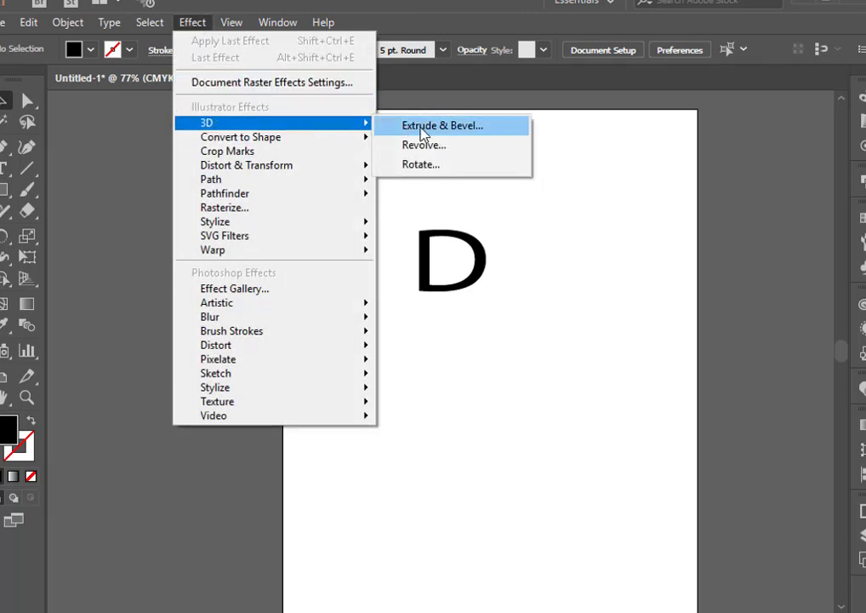
left_click(442, 128)
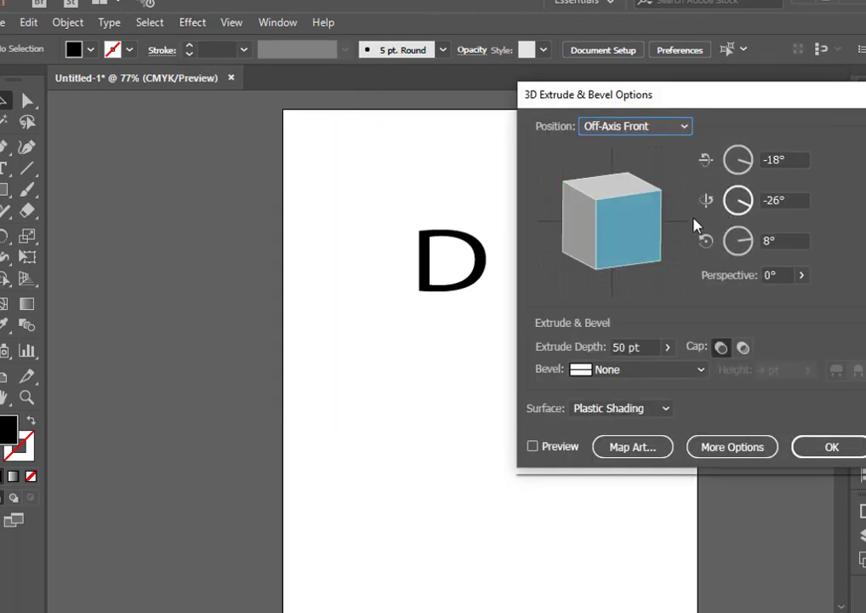
left_click_drag(606, 230, 586, 222)
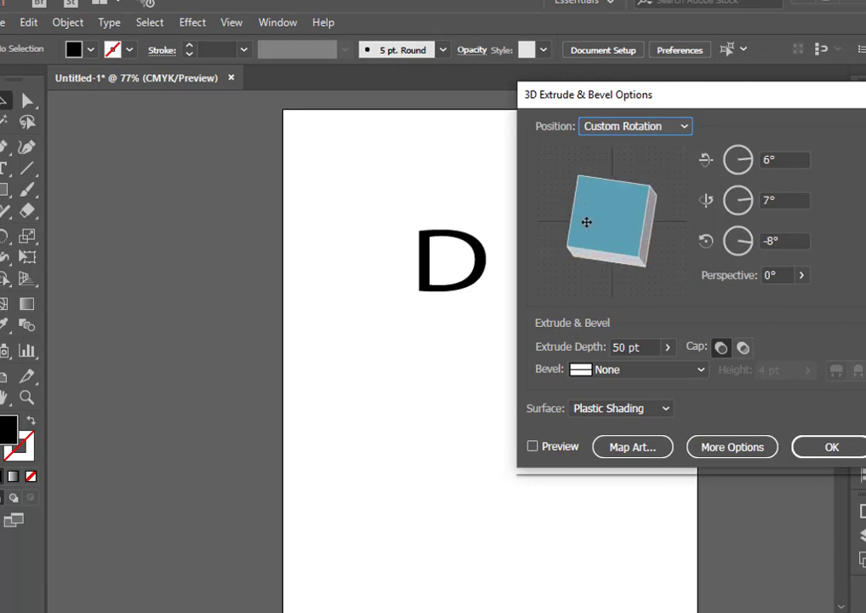
left_click(678, 129)
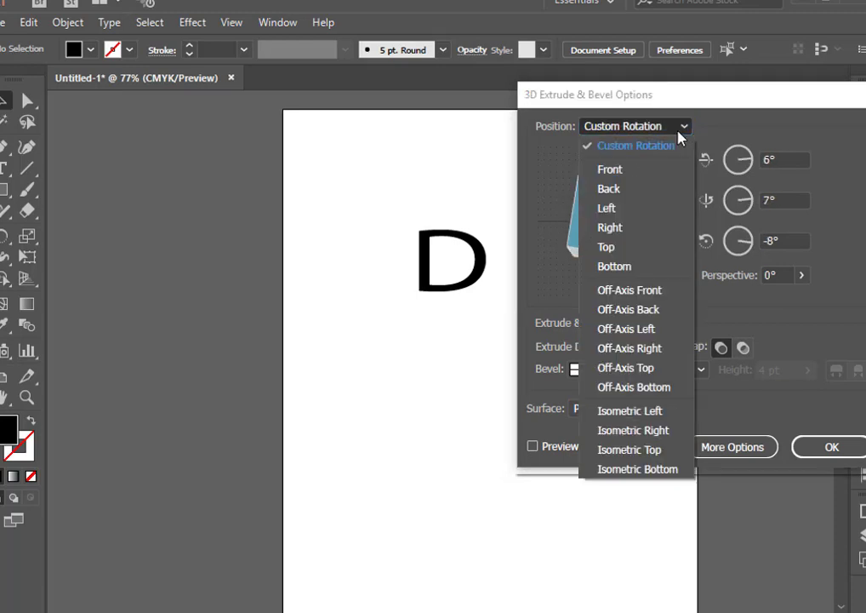
left_click(643, 170)
mouse_move(639, 200)
left_mouse_down()
mouse_move(627, 219)
mouse_move(626, 209)
left_mouse_up()
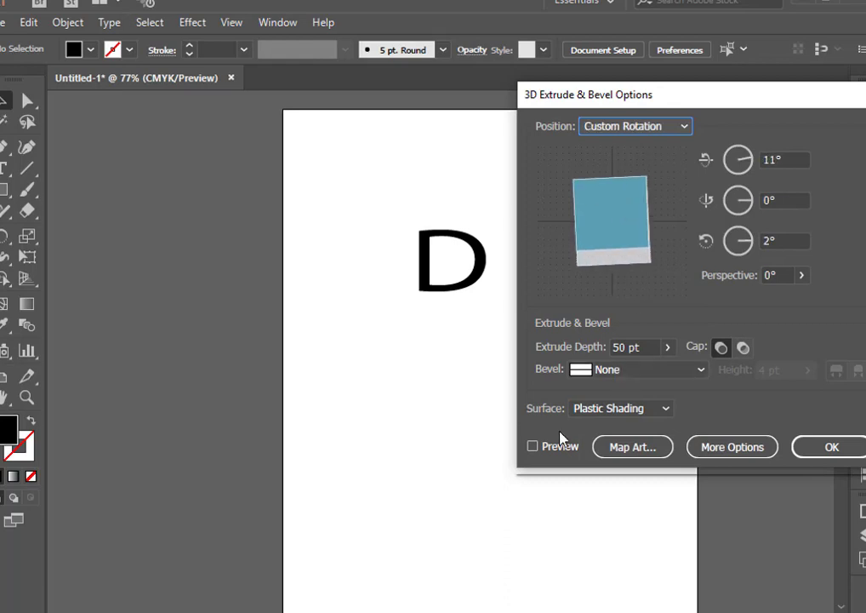
left_click(534, 447)
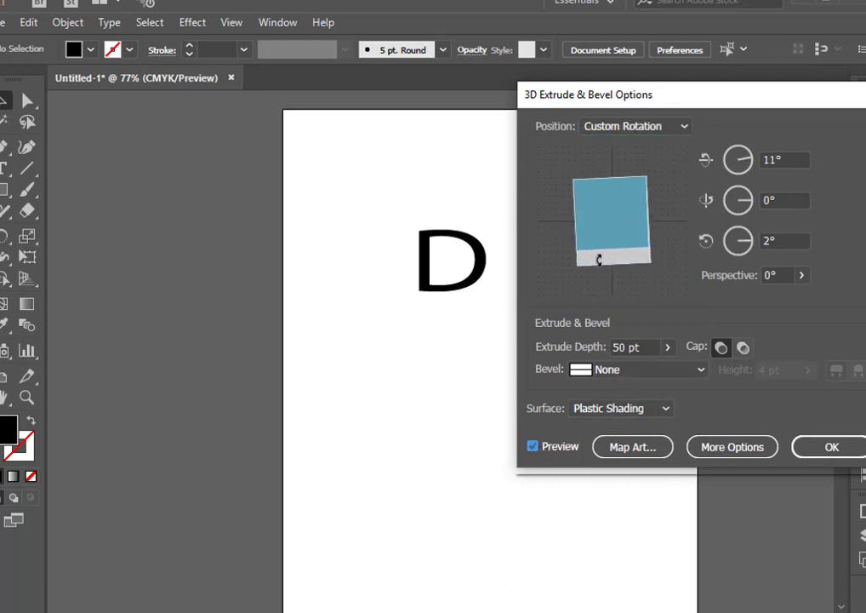
mouse_move(607, 240)
left_mouse_down()
mouse_move(607, 232)
mouse_move(613, 238)
left_mouse_up()
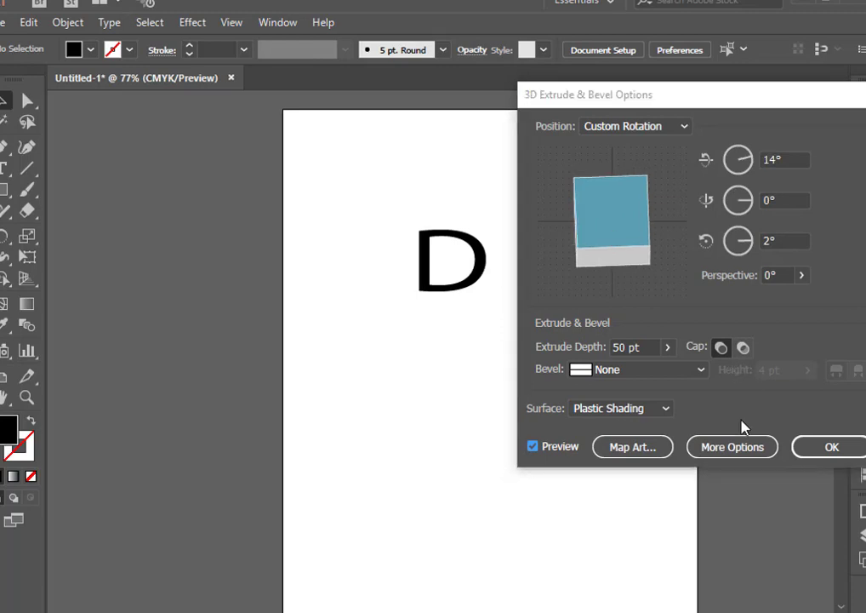
left_click_drag(660, 92, 515, 101)
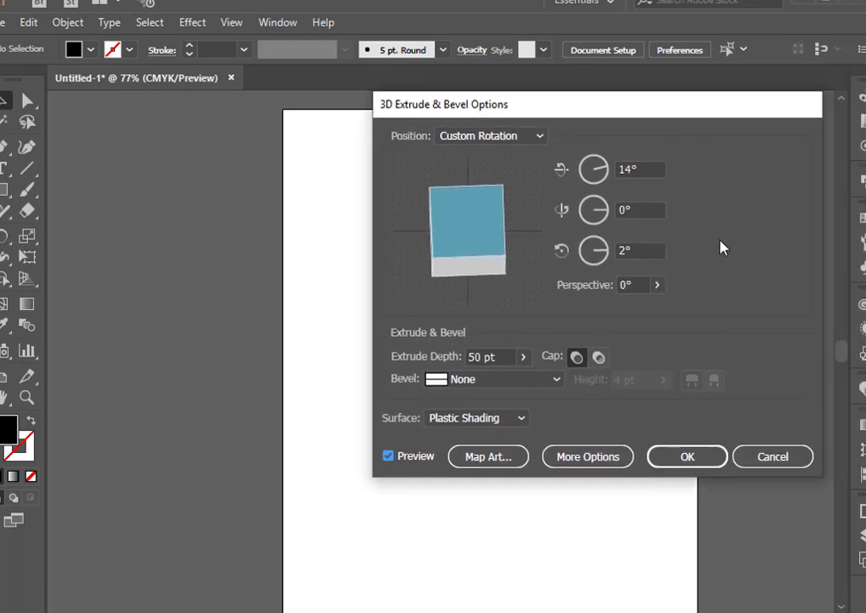
left_click(760, 464)
- Start the 3D Extrude & Bevel effect on the letter D with the preview turned on
left_click(445, 276)
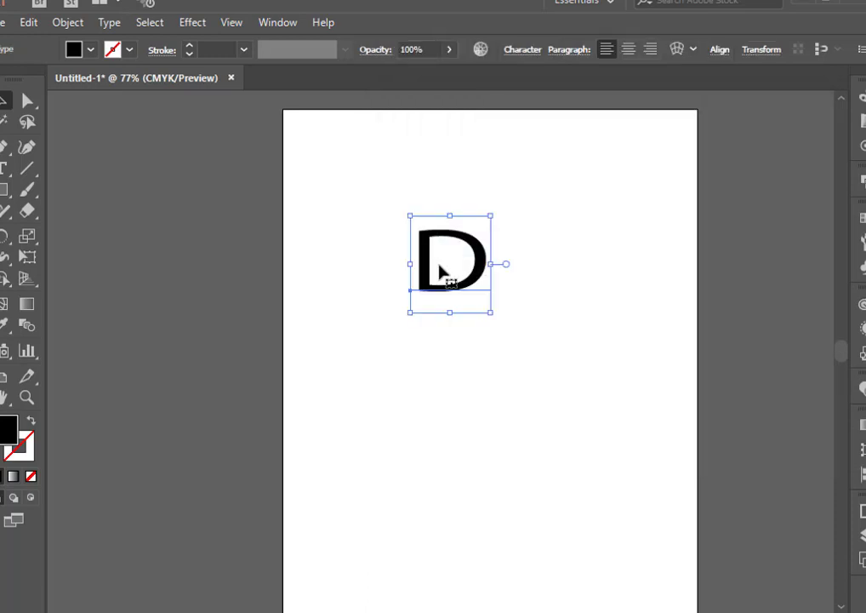
left_click(201, 23)
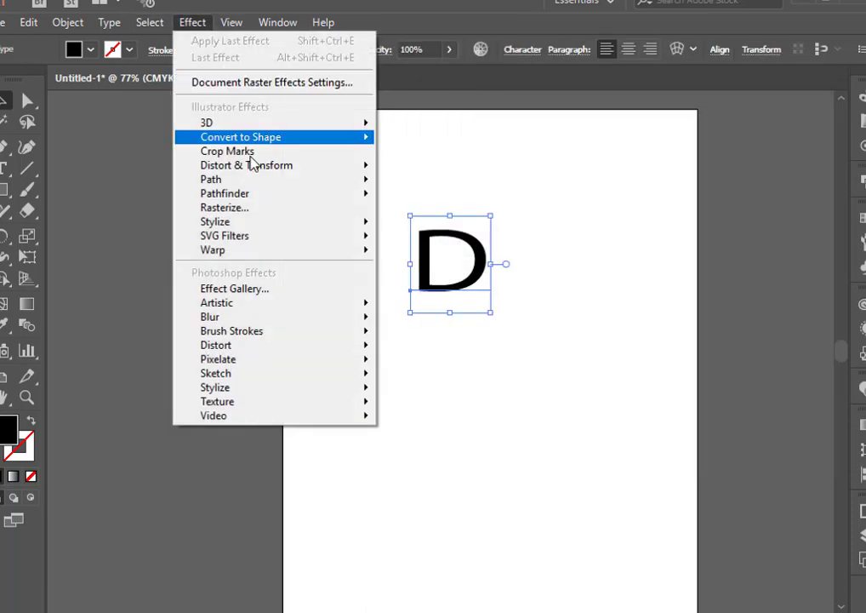
mouse_move(299, 124)
left_click(388, 128)
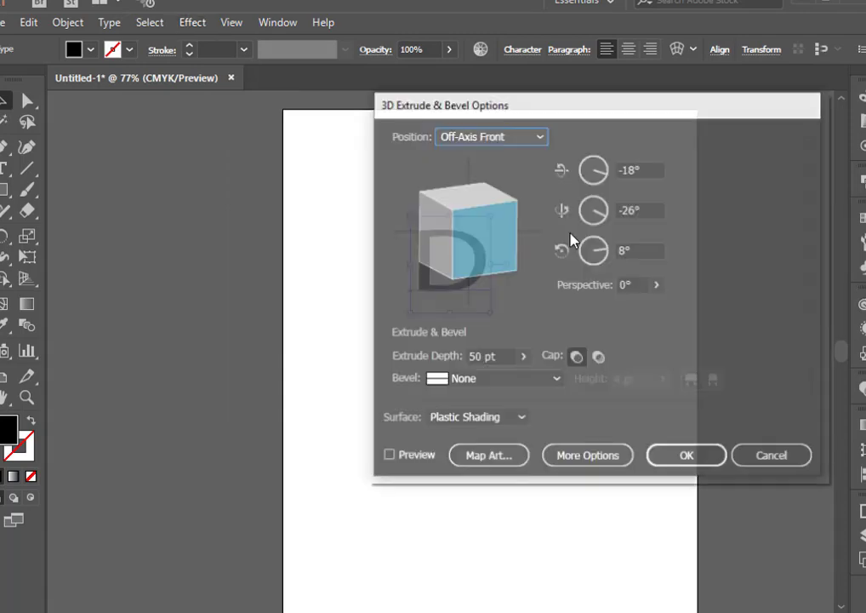
left_click(416, 456)
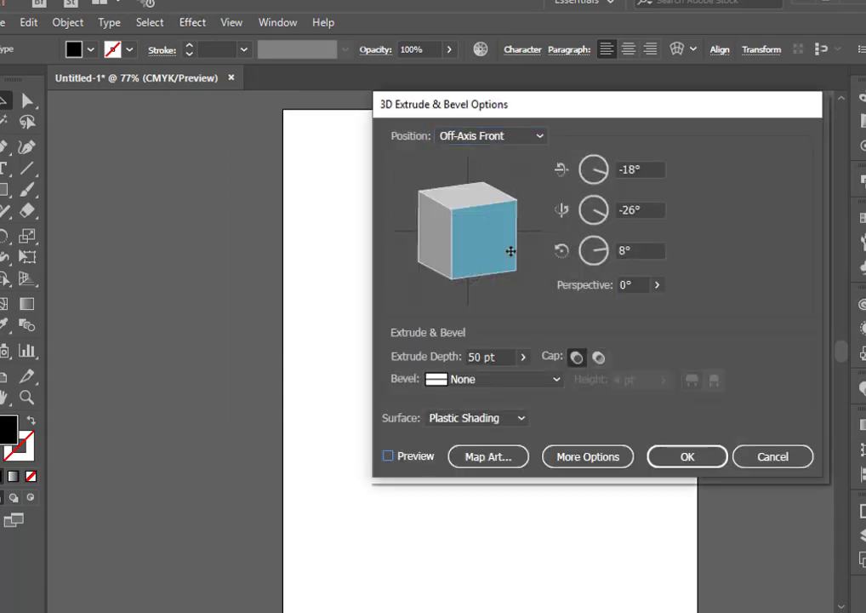
- Rotate the letter D's extrusion from the Front position to about 7° around the horizontal axis, with the other two angles at 0°
left_click_drag(491, 246, 472, 233)
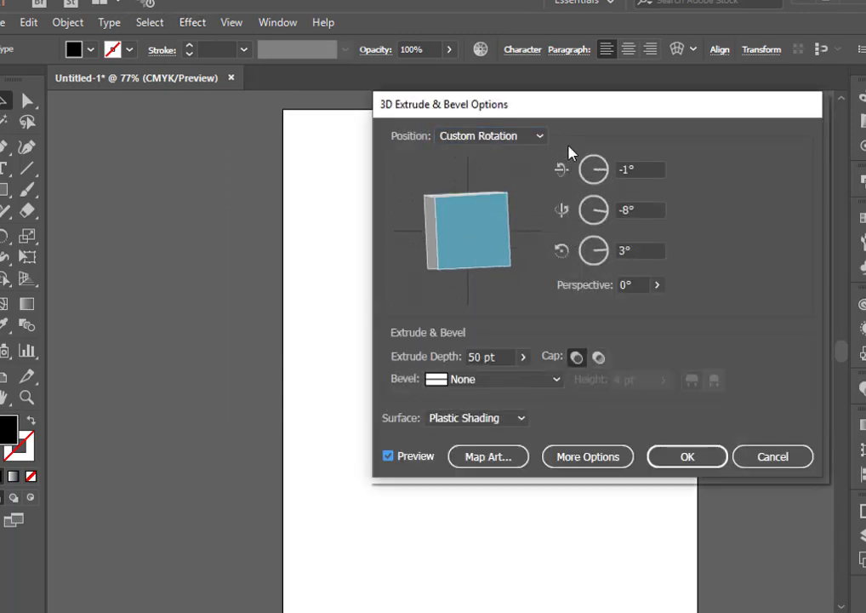
left_click_drag(554, 111, 729, 142)
mouse_move(647, 268)
left_mouse_down()
mouse_move(634, 269)
mouse_move(637, 248)
mouse_move(636, 270)
left_mouse_up()
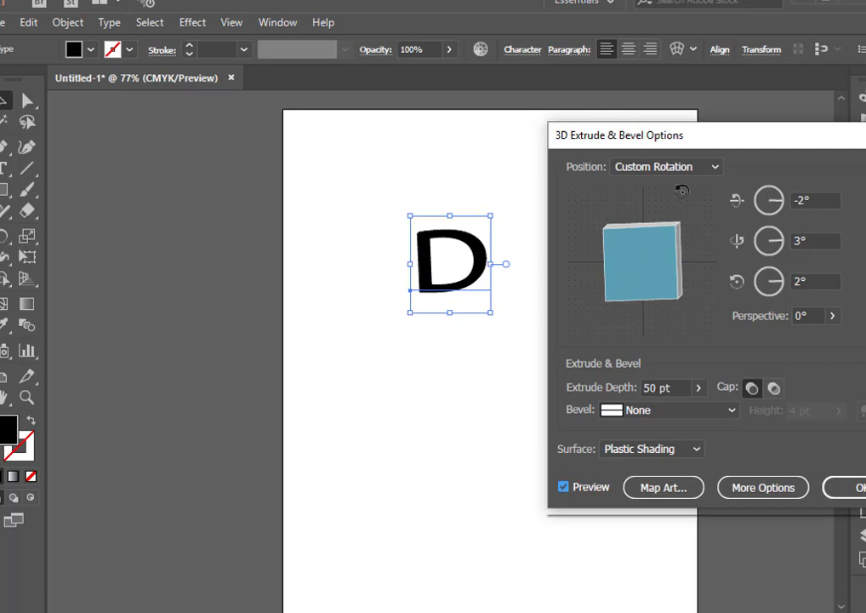
left_click(711, 169)
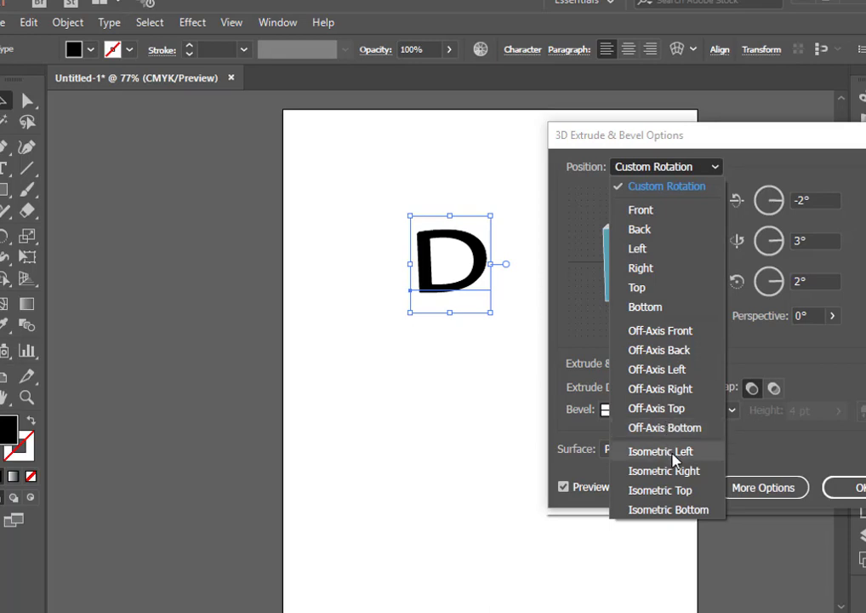
left_click(651, 213)
left_click_drag(652, 247, 644, 267)
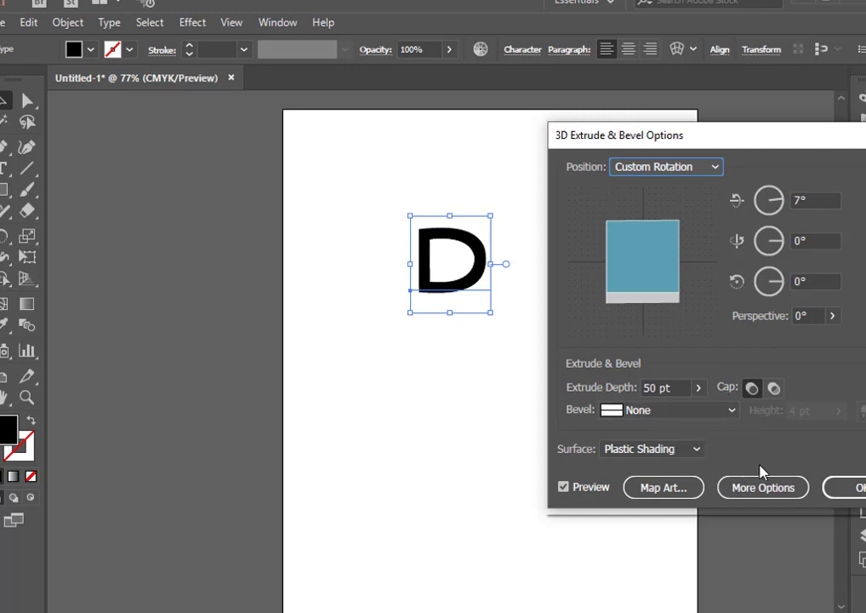
- Set the extrusion's perspective to about 37° and apply the 3D effect to the letter D
left_click(832, 318)
left_click_drag(773, 339, 825, 357)
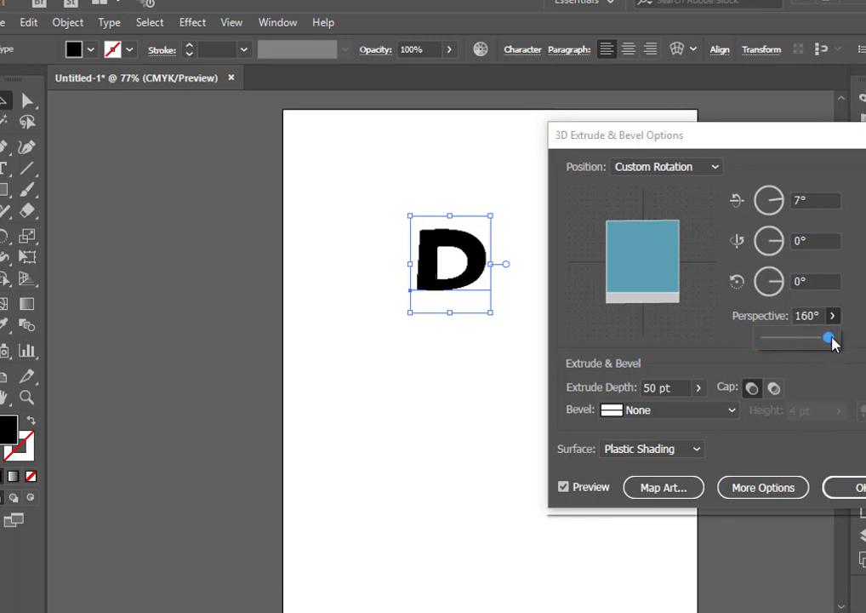
left_click_drag(830, 339, 781, 342)
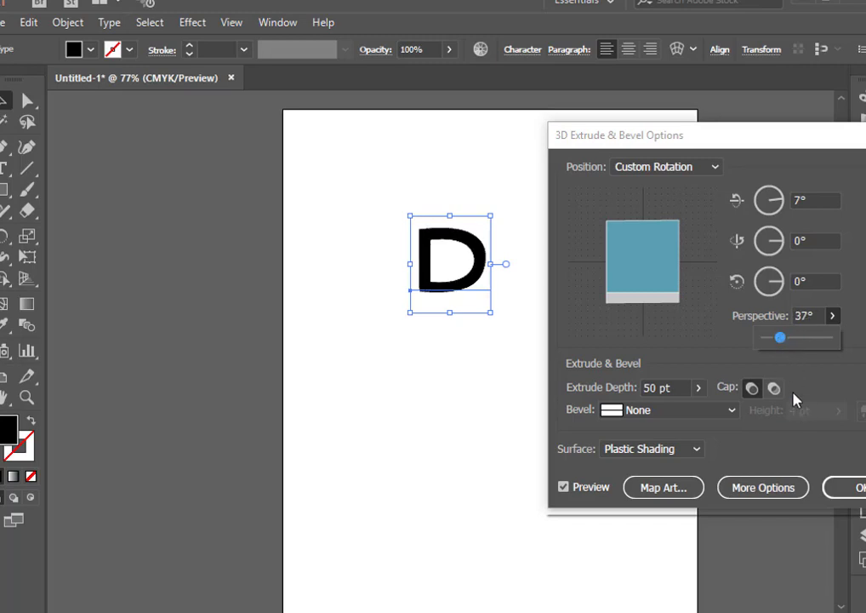
left_click(843, 488)
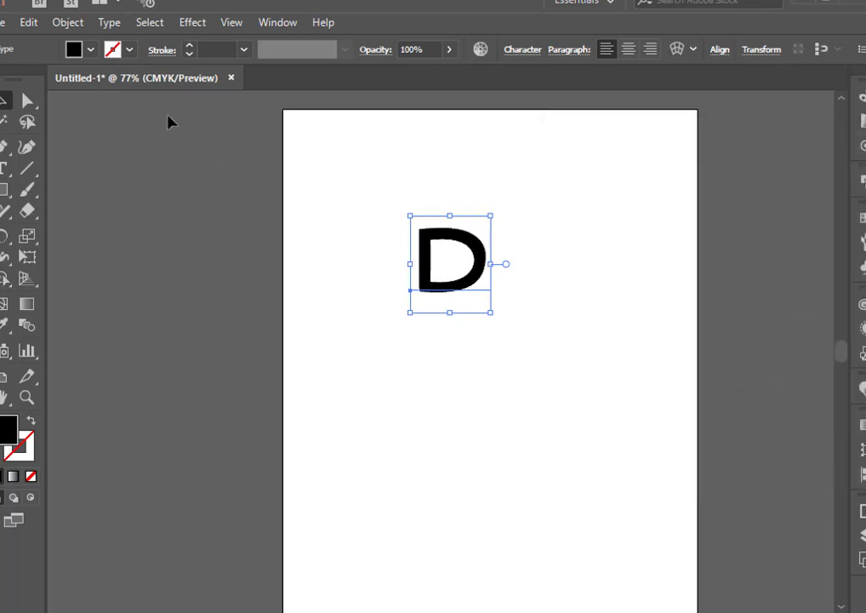
- Fill the extruded letter D with the red swatch and deselect it
left_click(74, 49)
left_click(44, 80)
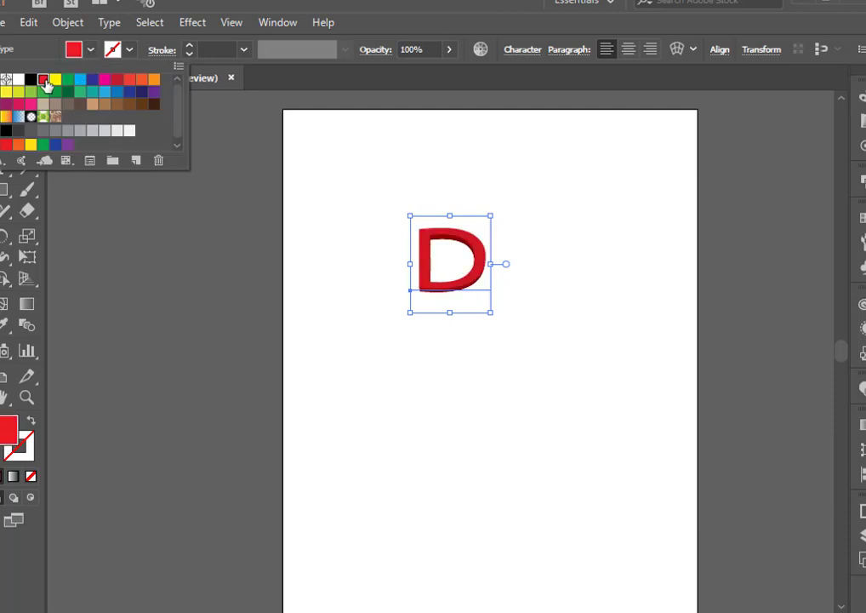
left_click(170, 193)
left_click(253, 321)
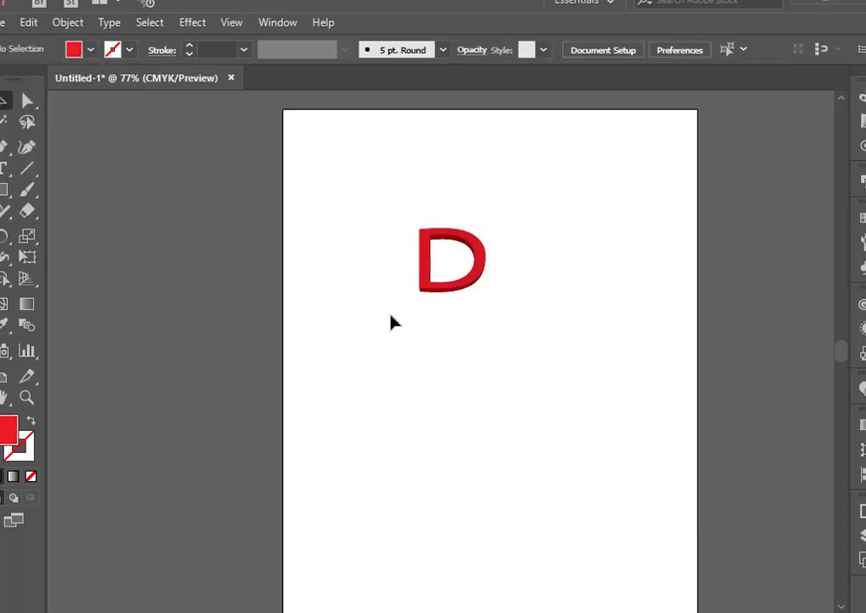
left_click(426, 286)
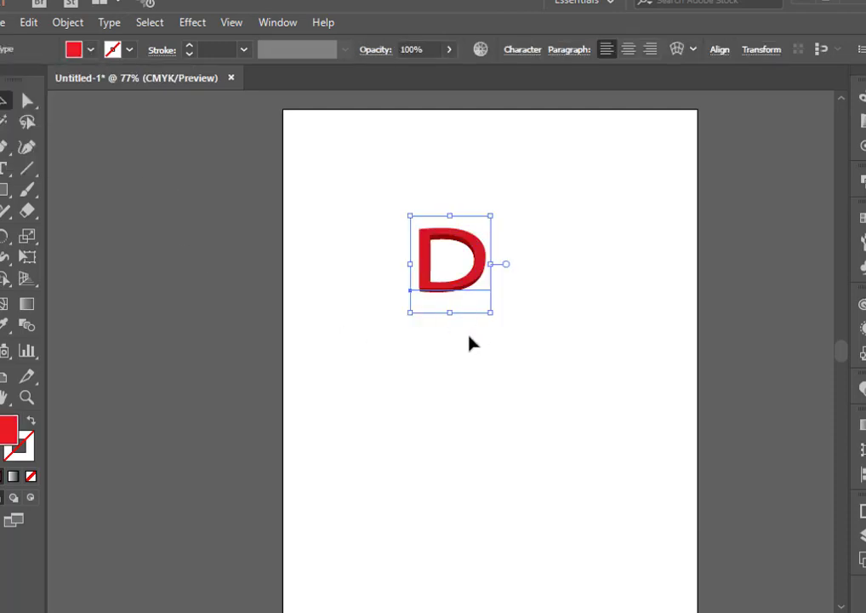
key("ctrl+a")
right_click(431, 271)
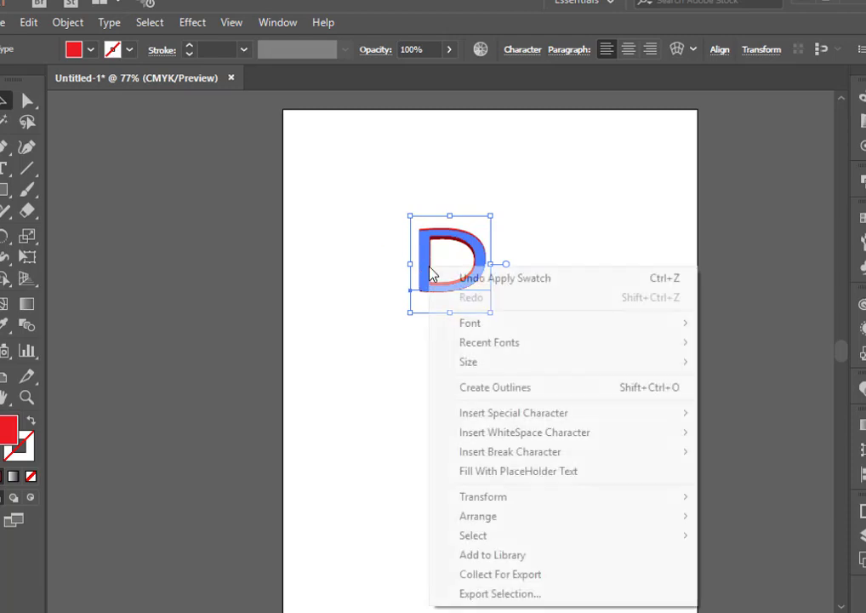
left_click(478, 279)
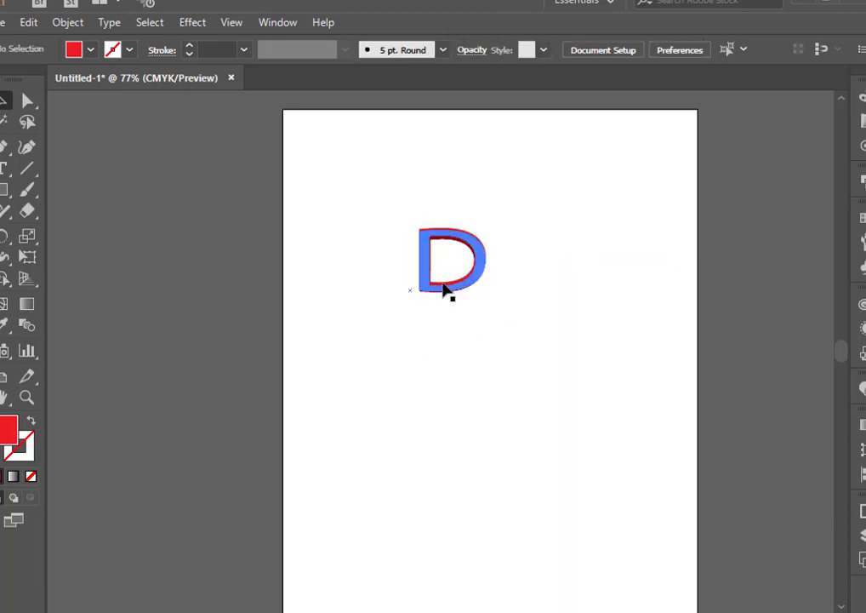
- Move the extruded letter D lower on the artboard, toward its horizontal centre, and expand its appearance
left_click_drag(460, 293, 494, 360)
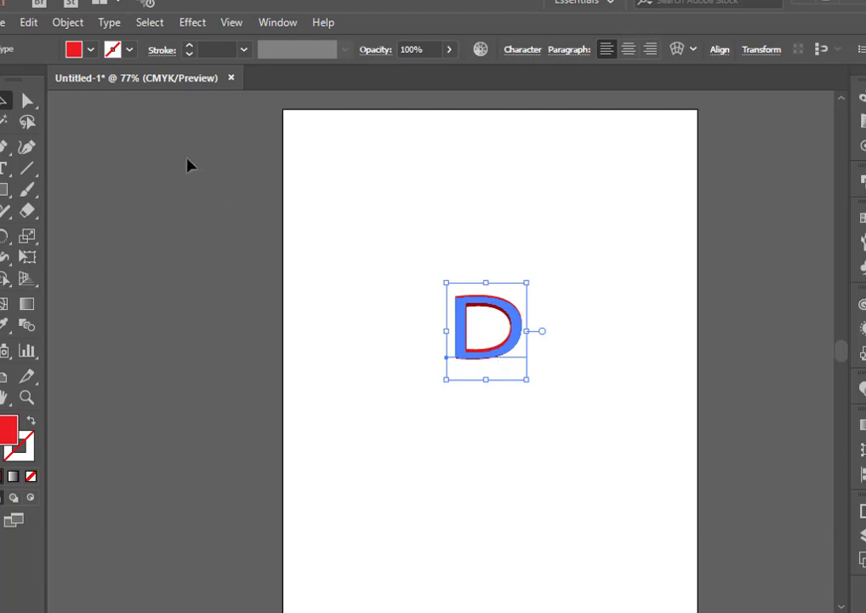
left_click(68, 22)
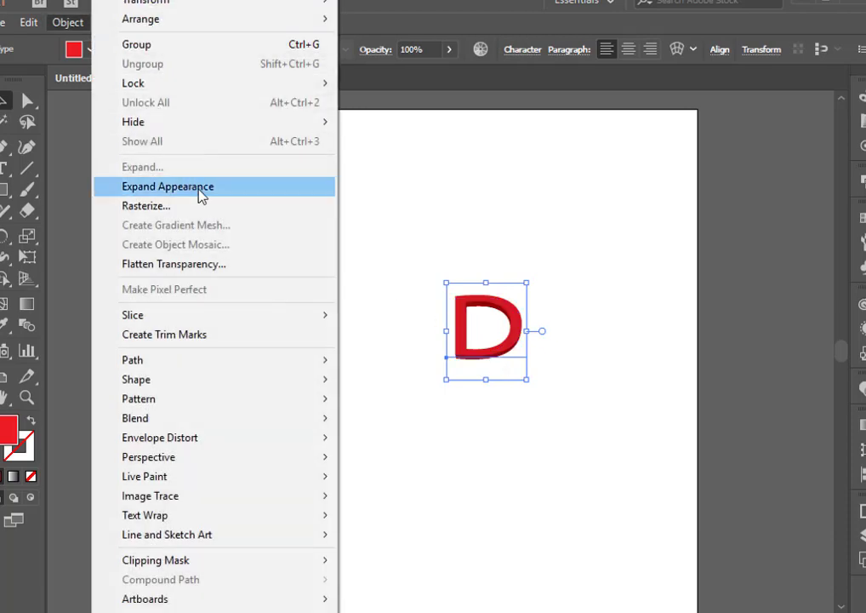
left_click(220, 196)
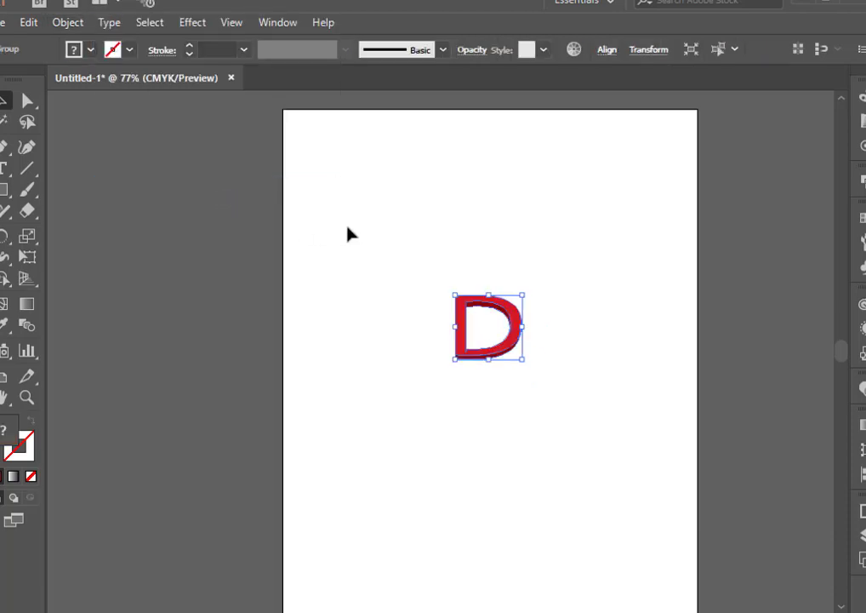
- Ungroup the expanded letter D and deselect it
left_click(27, 101)
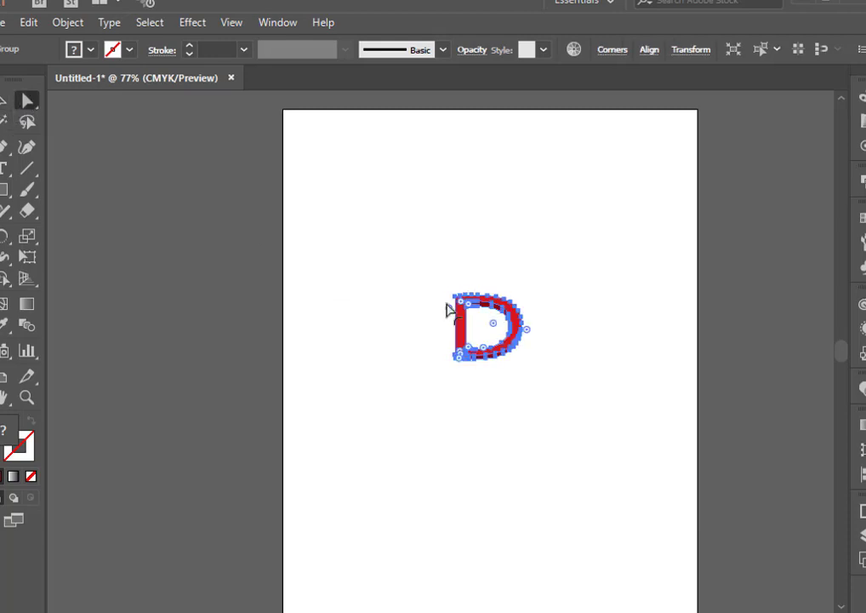
right_click(462, 324)
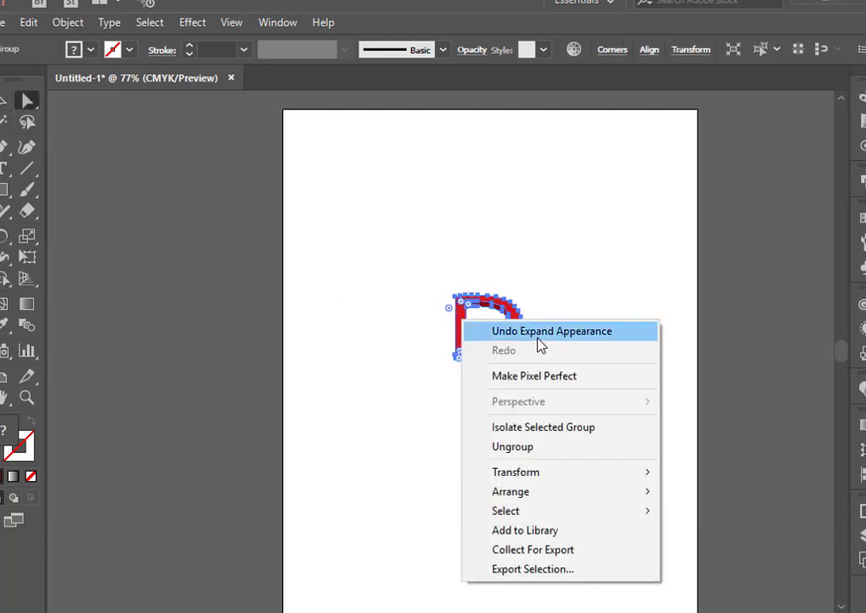
left_click(513, 447)
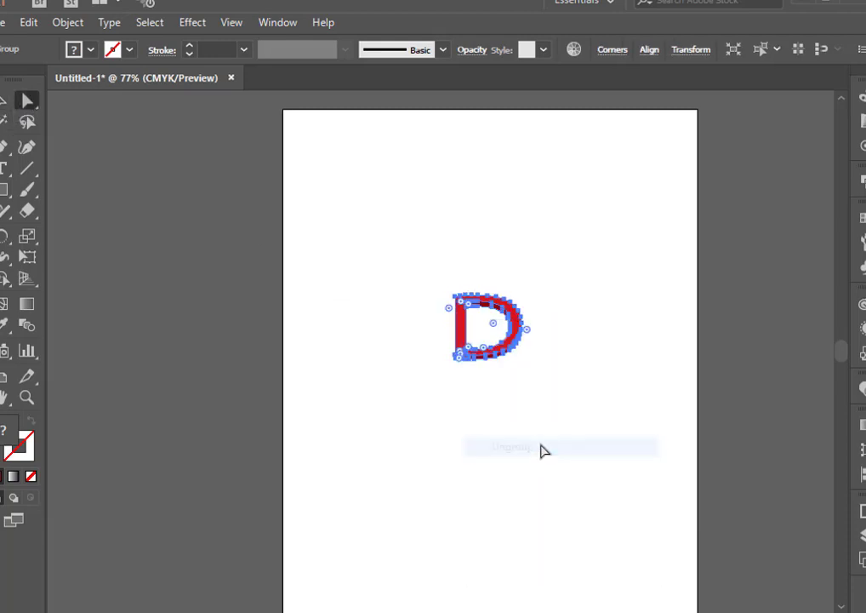
left_click(492, 395)
- Fill the front face of the letter D with the white-to-black linear gradient and deselect it
left_click(464, 339)
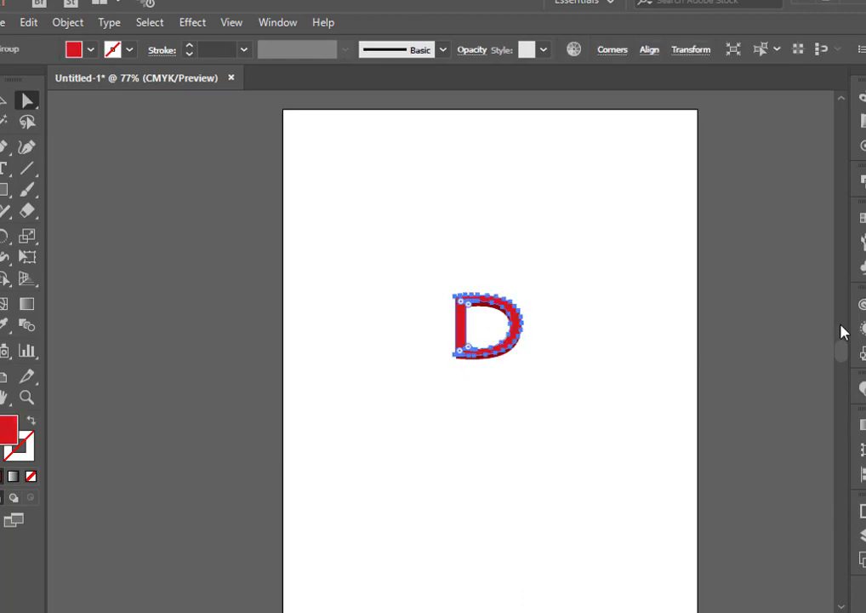
left_click(862, 388)
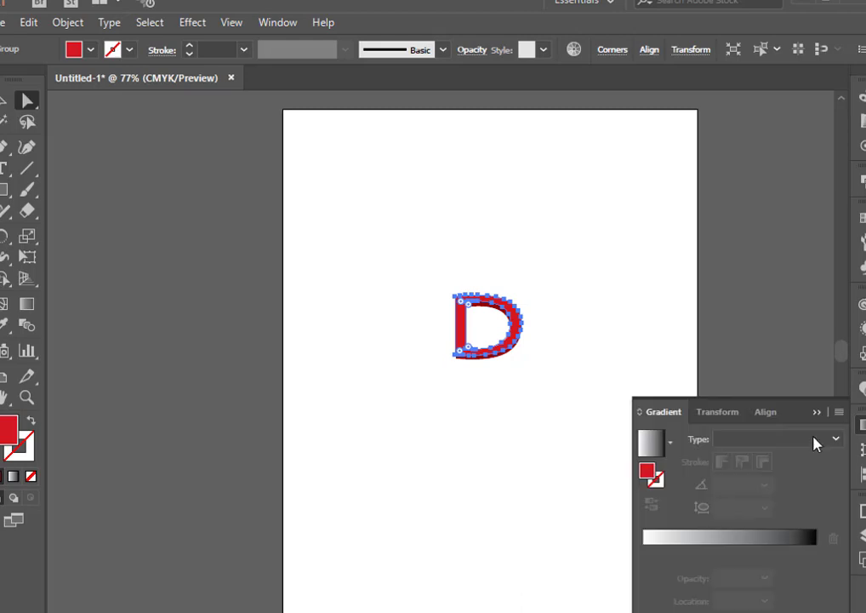
left_click(656, 448)
left_click(603, 376)
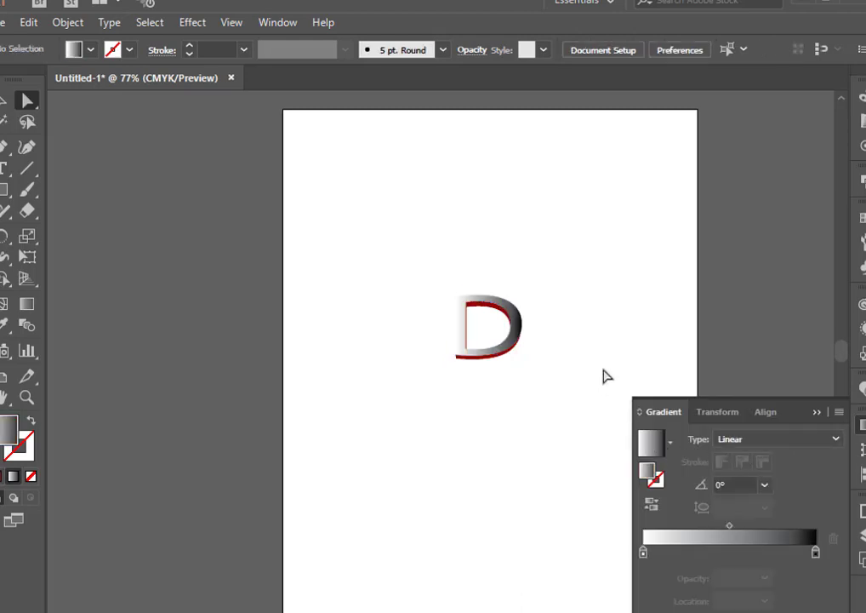
- Move all parts of the letter D to the upper part of the artboard and enlarge them
left_click_drag(636, 228, 411, 402)
key("v")
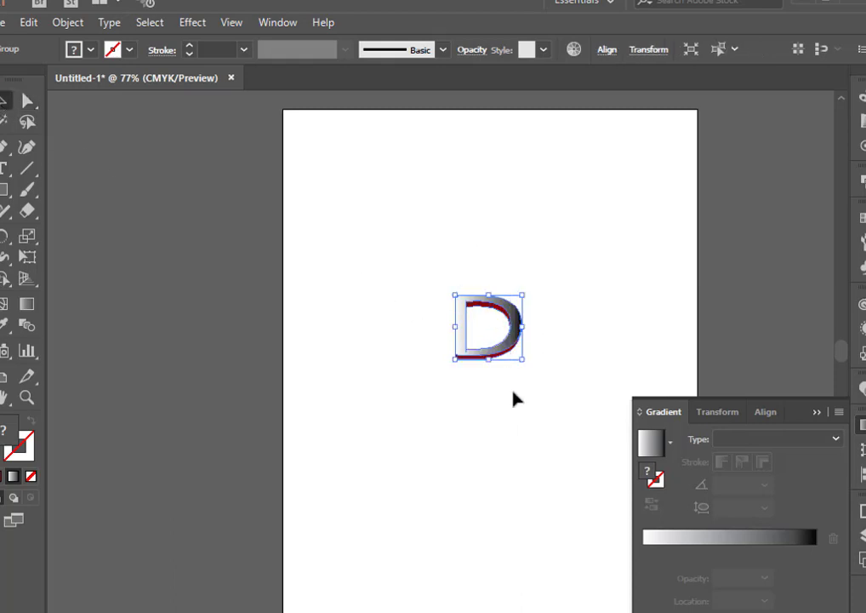
left_click_drag(464, 342, 450, 305)
left_click_drag(490, 259, 508, 263)
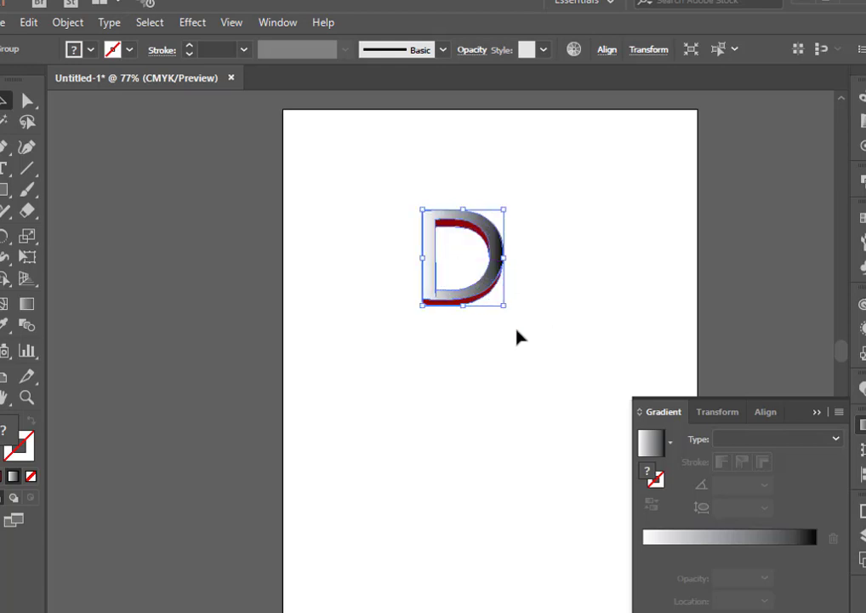
left_click(520, 334)
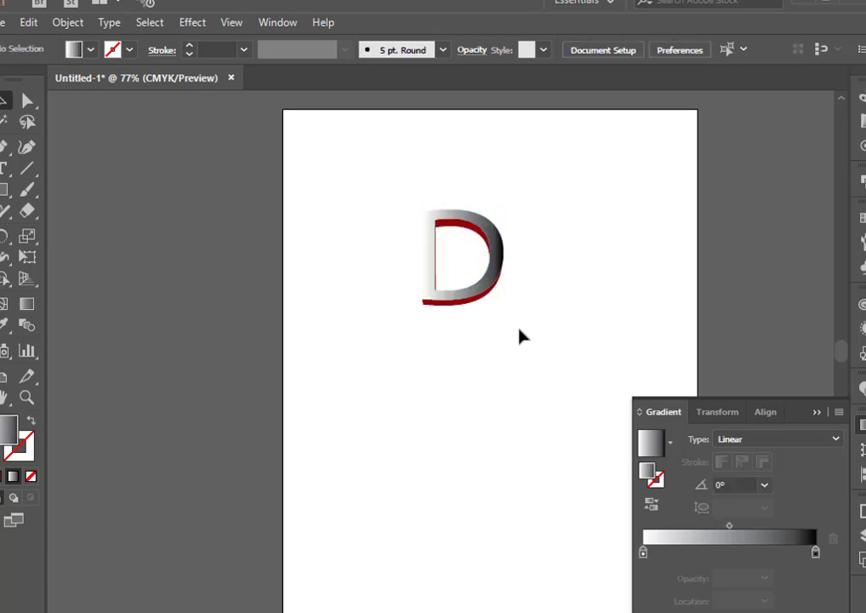
- Fill the whole letter D with the linear gradient and set the gradient's start color to the dark red swatch
left_click(487, 294)
left_click(678, 538)
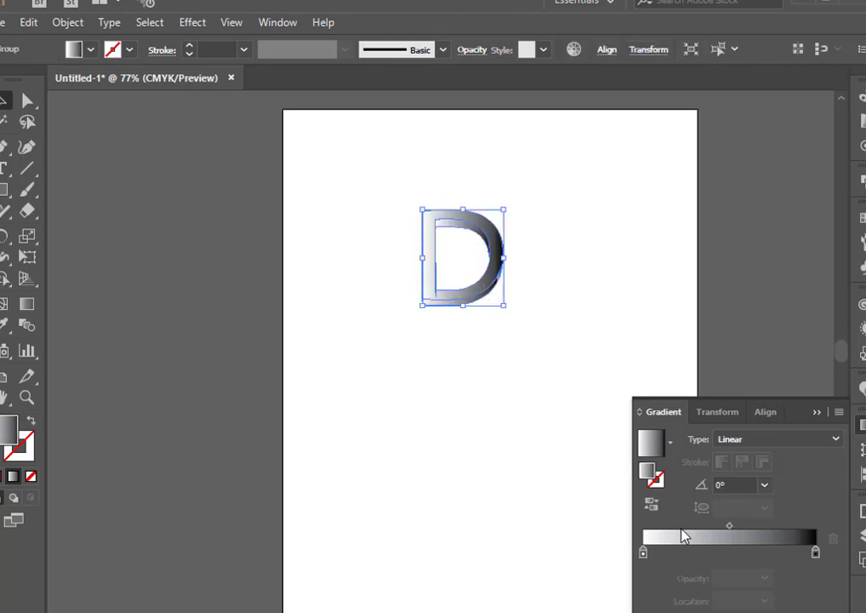
left_click(643, 554)
double_click(645, 553)
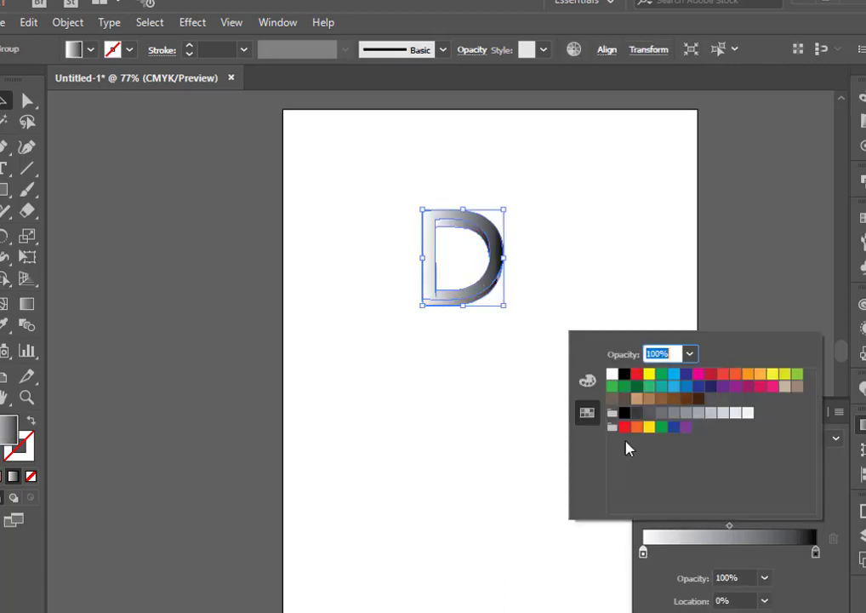
left_click(625, 427)
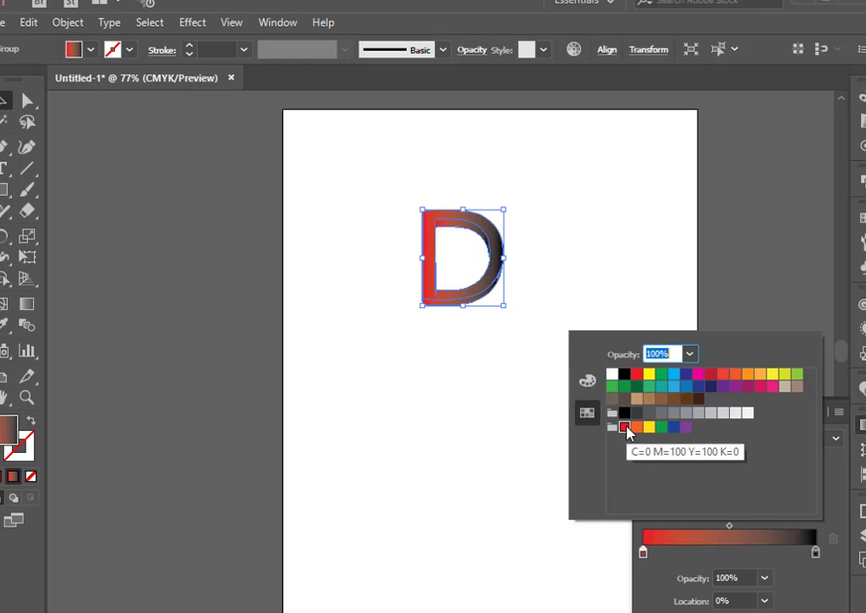
left_click(663, 374)
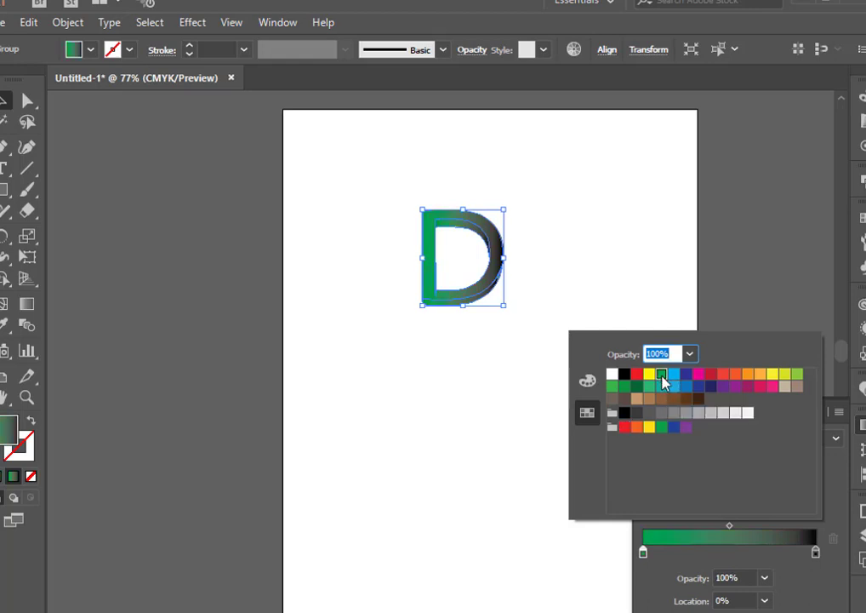
left_click(712, 376)
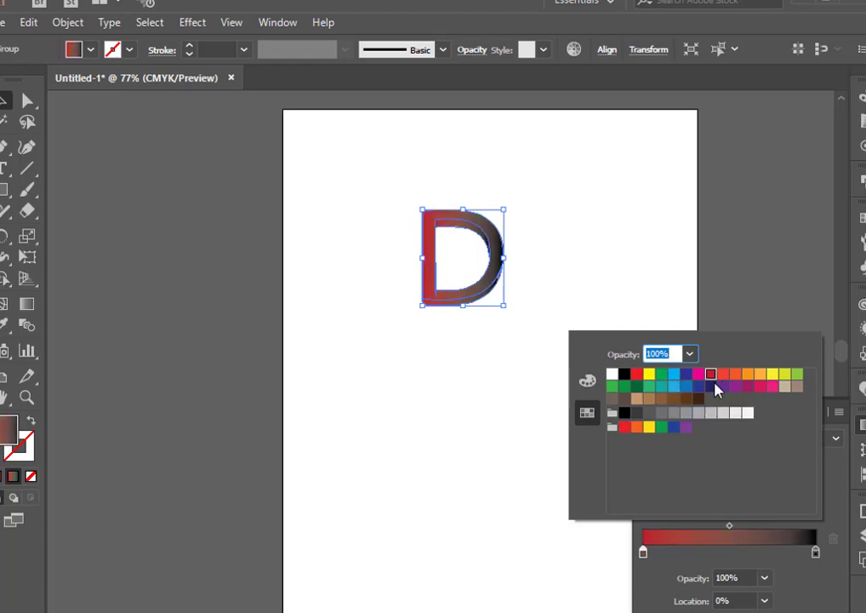
- Set the end color of the letter D's gradient to the magenta swatch and collapse the gradient settings
left_click(815, 552)
double_click(816, 552)
left_click(650, 400)
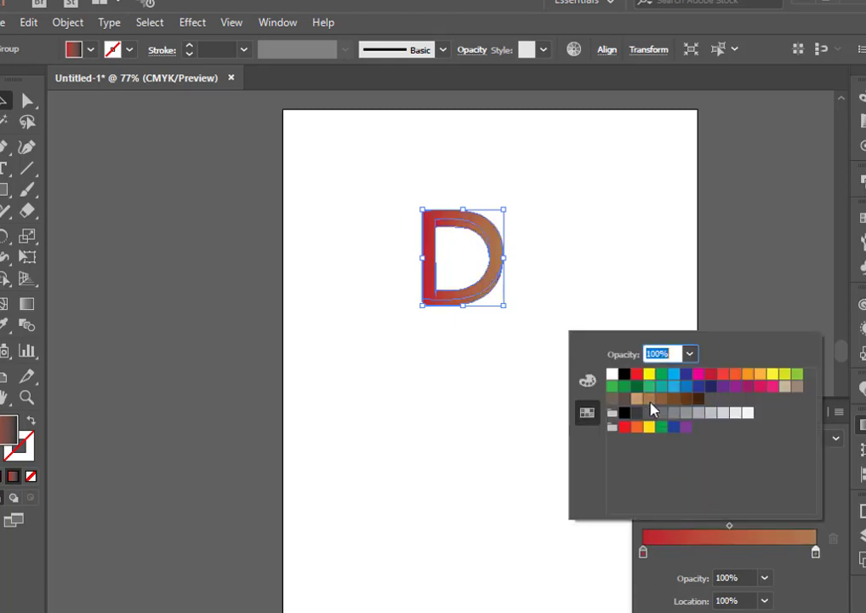
left_click(700, 375)
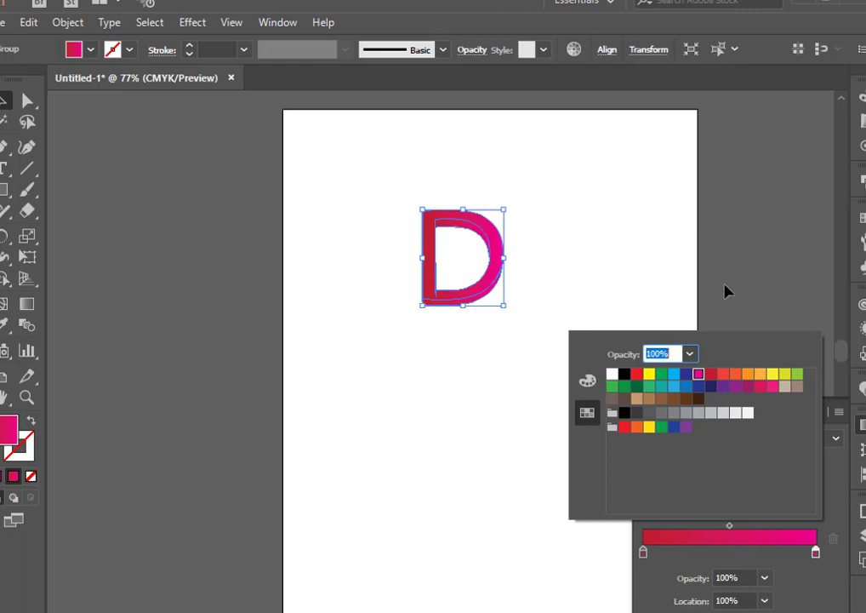
key("Escape")
left_click(815, 414)
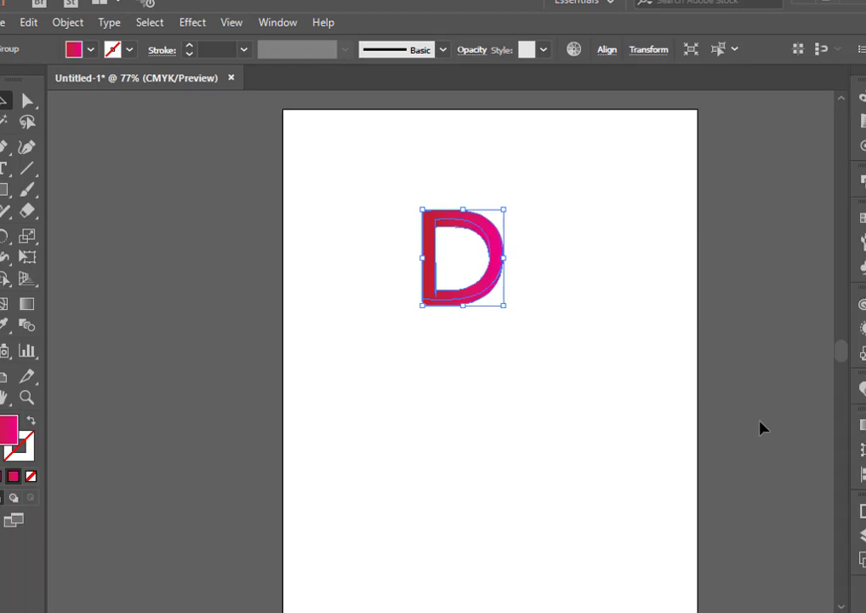
left_click(630, 409)
left_click(502, 274)
left_click_drag(576, 193, 382, 351)
left_click(861, 426)
left_click(775, 417)
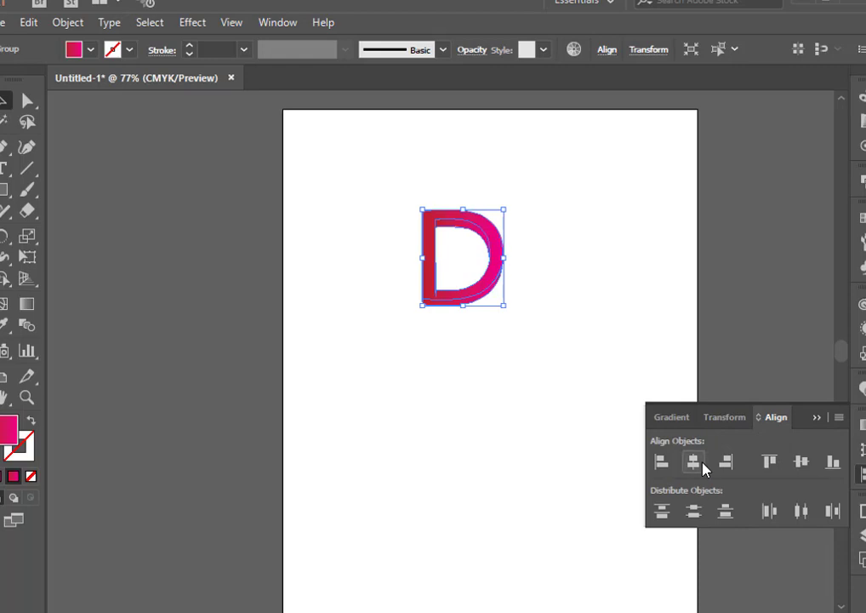
left_click(655, 362)
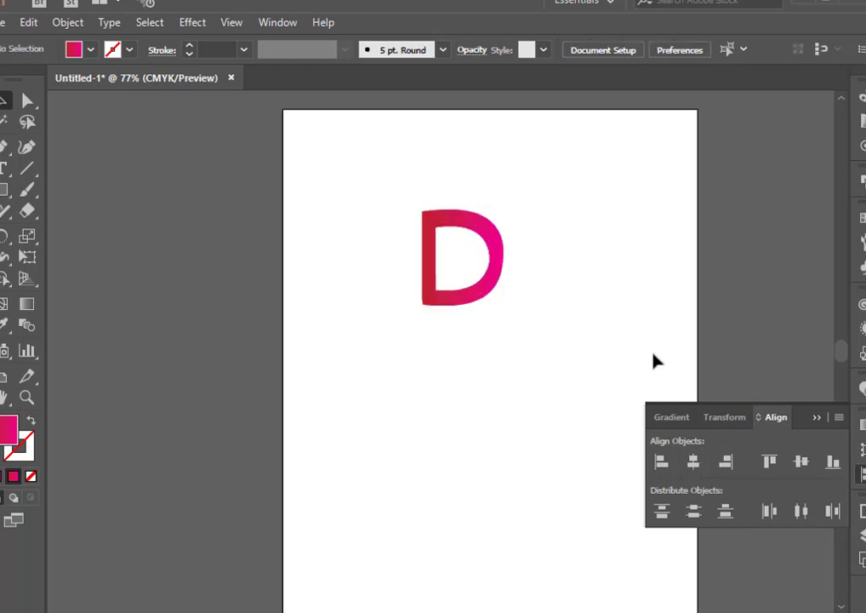
left_click(492, 280)
left_click(511, 338)
left_click(471, 237)
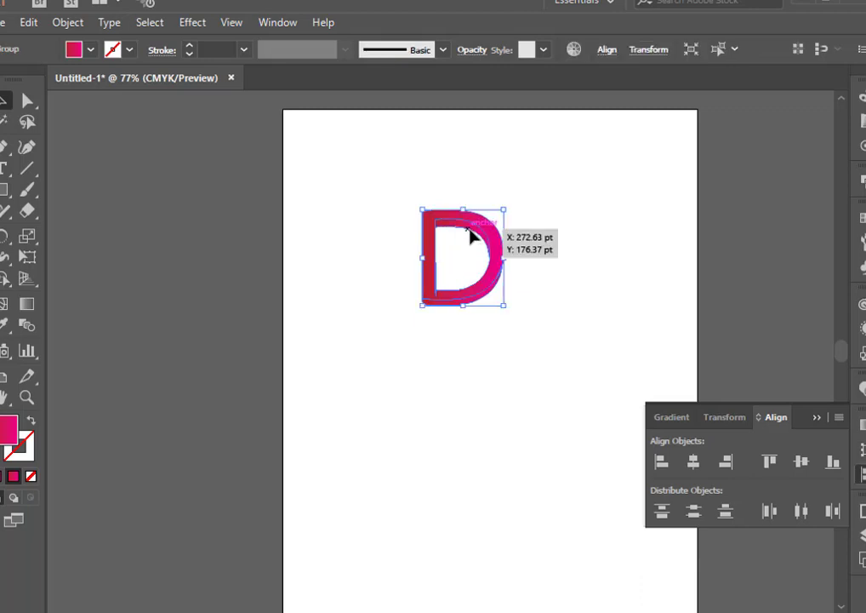
left_click(522, 284)
- Fill only the inner upper side face of the letter D with the Fading Sky gradient preset and deselect it
left_click(28, 101)
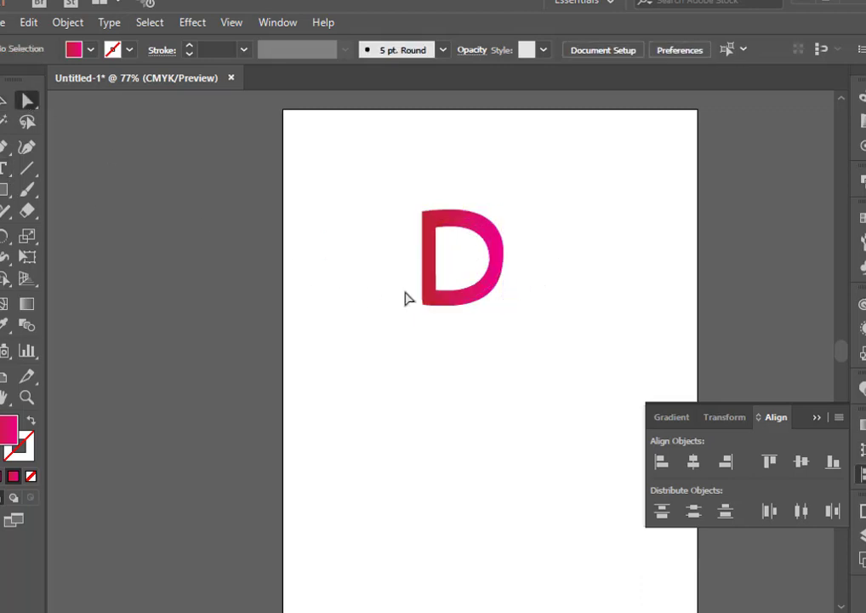
left_click(493, 272)
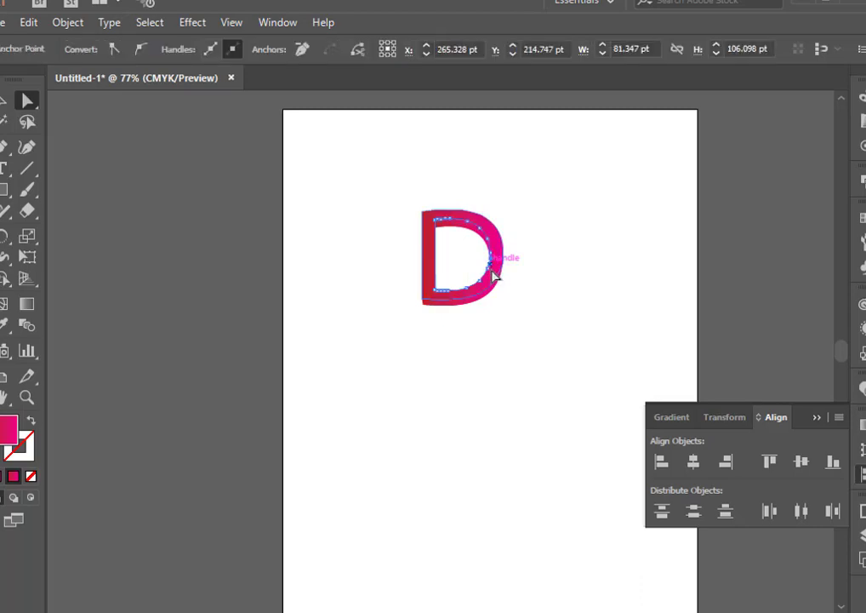
left_click(464, 228)
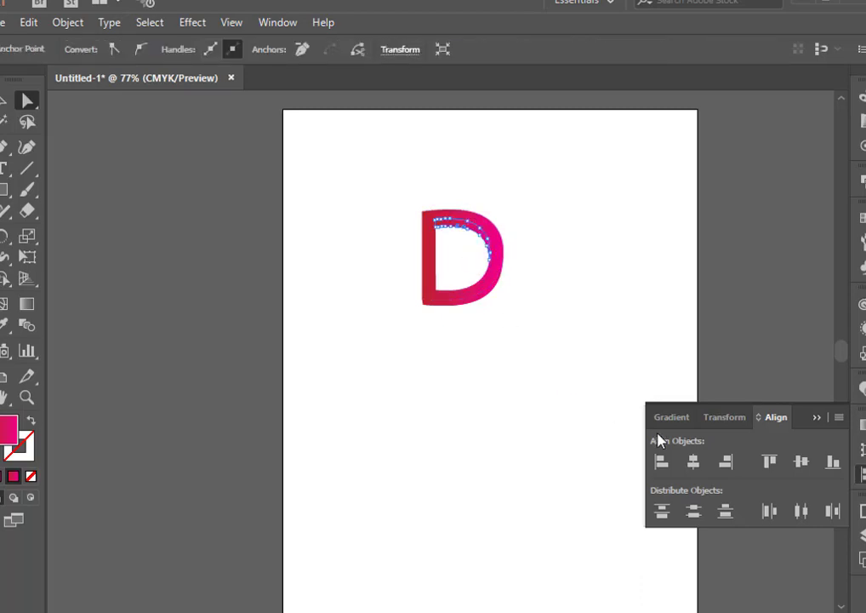
left_click(673, 418)
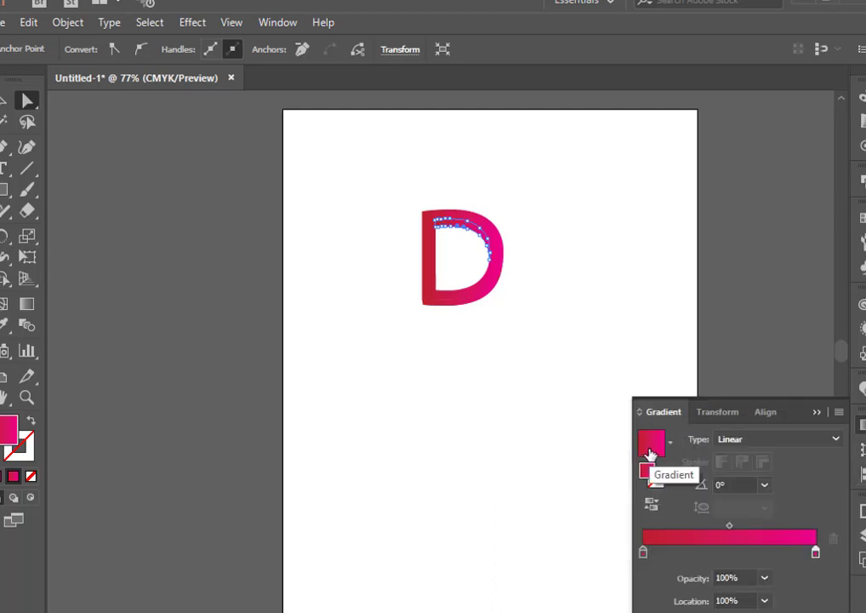
left_click(670, 443)
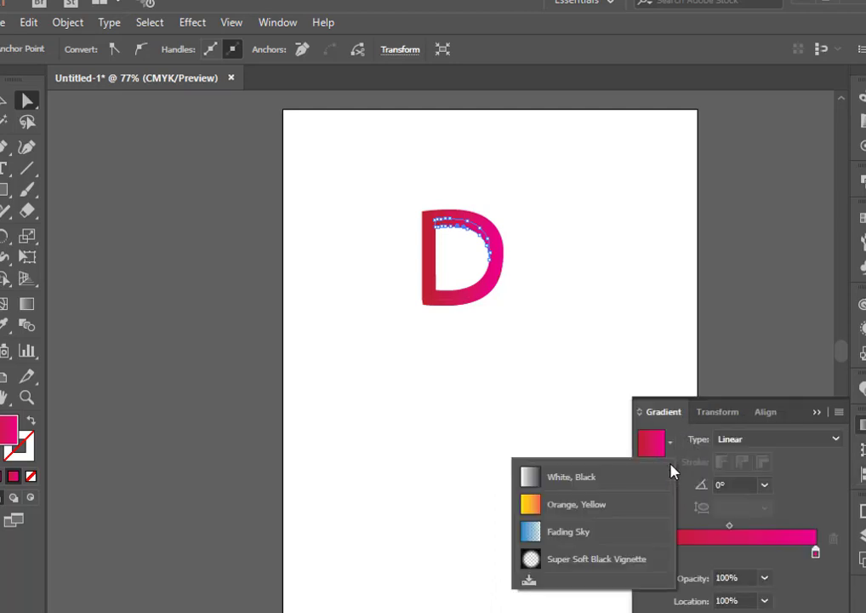
left_click(584, 536)
left_click(556, 458)
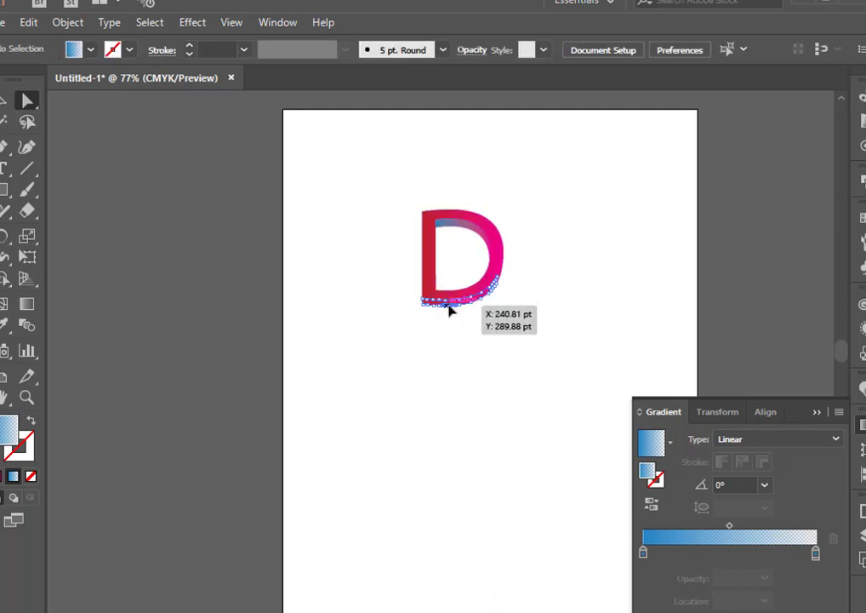
- Fill the bottom outer side face of the letter D with the Fading Sky gradient preset and deselect it
left_click_drag(449, 310, 493, 328)
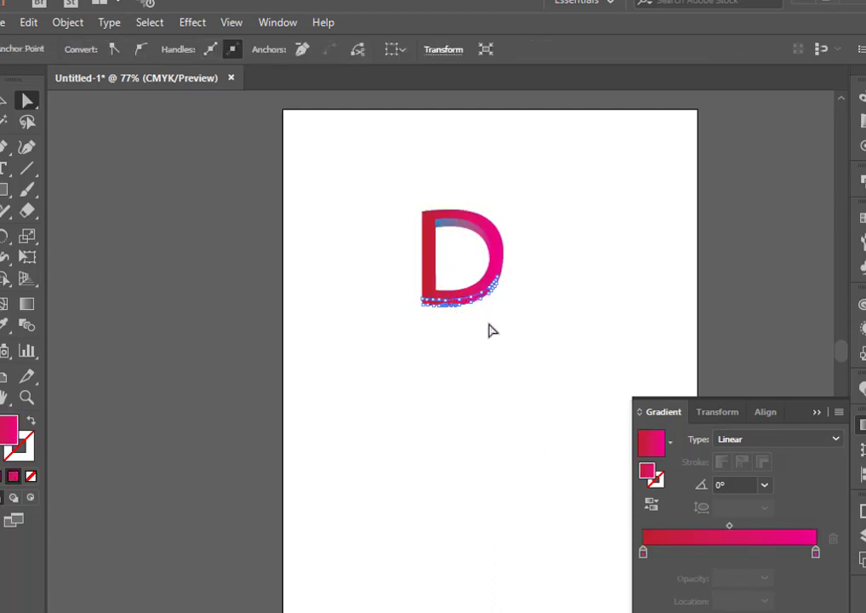
left_click(671, 443)
left_click(541, 525)
left_click(539, 463)
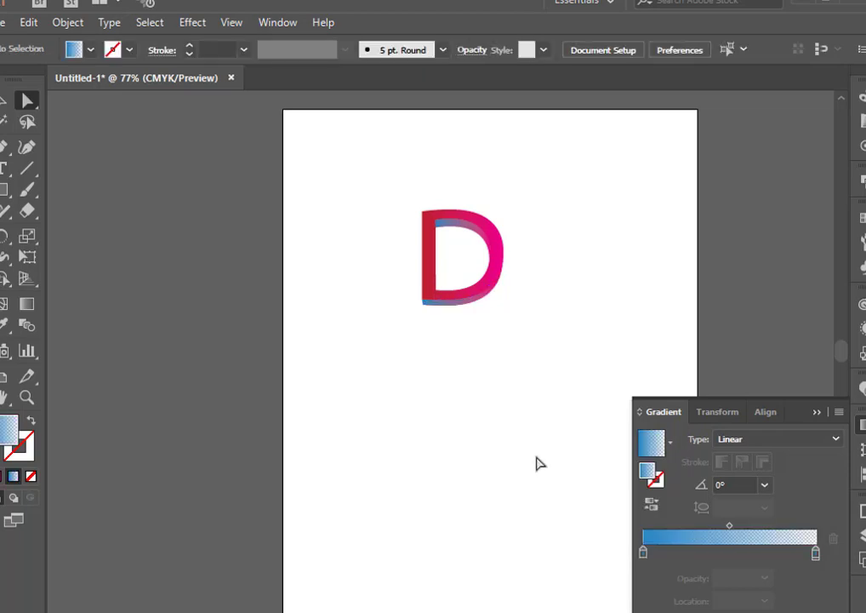
- Try the Fading Sky gradient preset on the front face of the letter D, and undo that fill
left_click(502, 287)
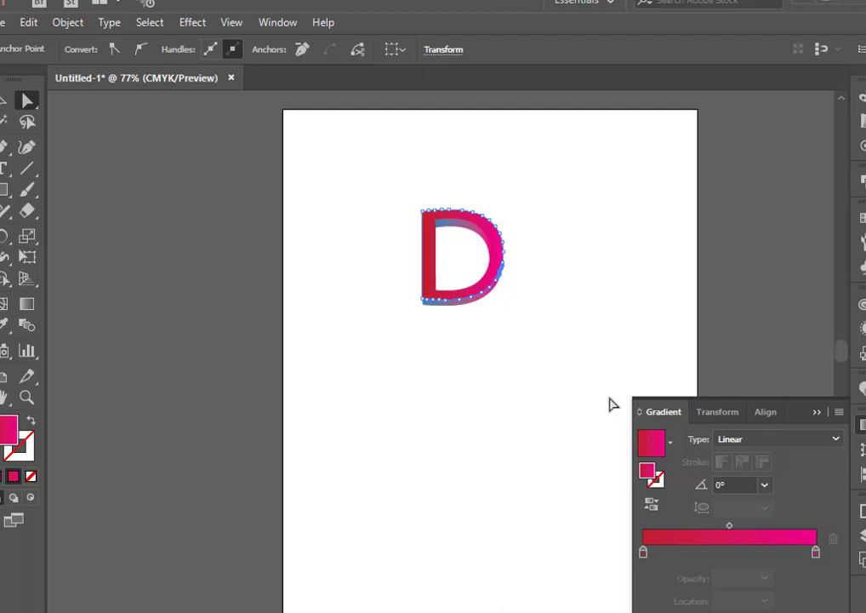
left_click(672, 442)
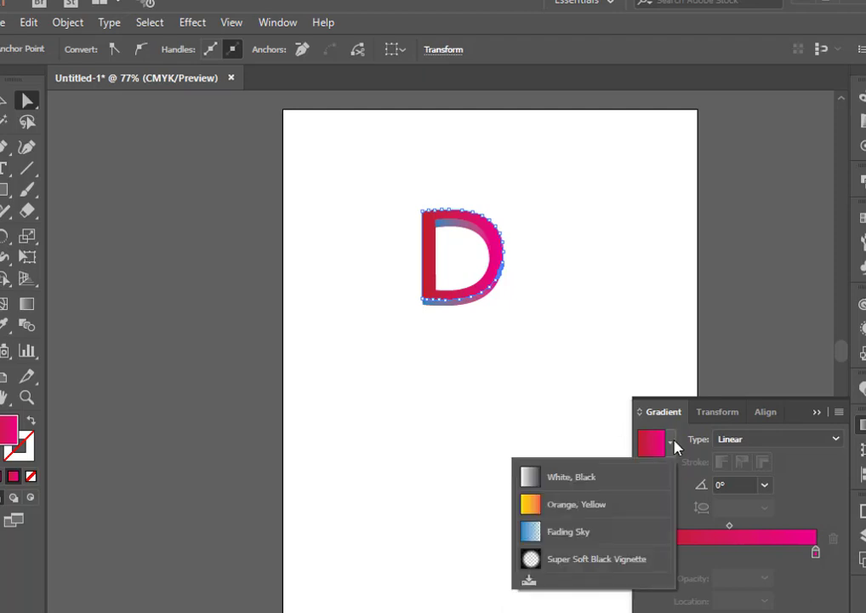
left_click(579, 531)
left_click(539, 439)
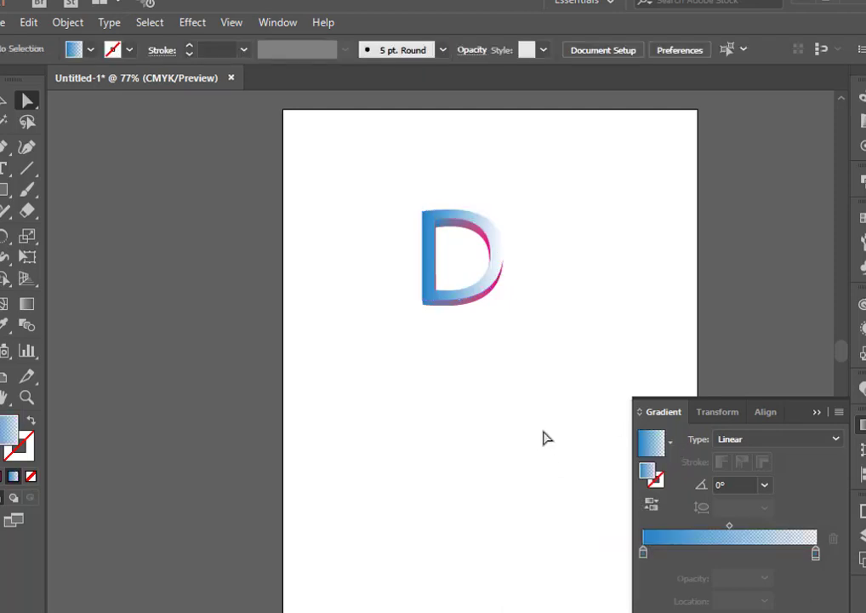
key("ctrl+z")
key("ctrl+z")
left_click(508, 405)
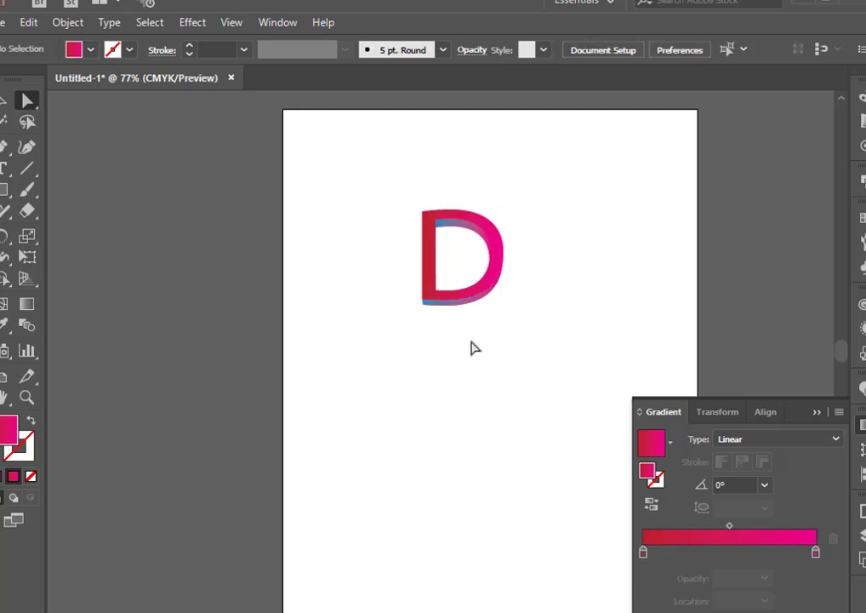
- Add a blue stop about two-fifths along the Fading Sky gradient on the inner upper side face of the letter D
left_click(476, 237)
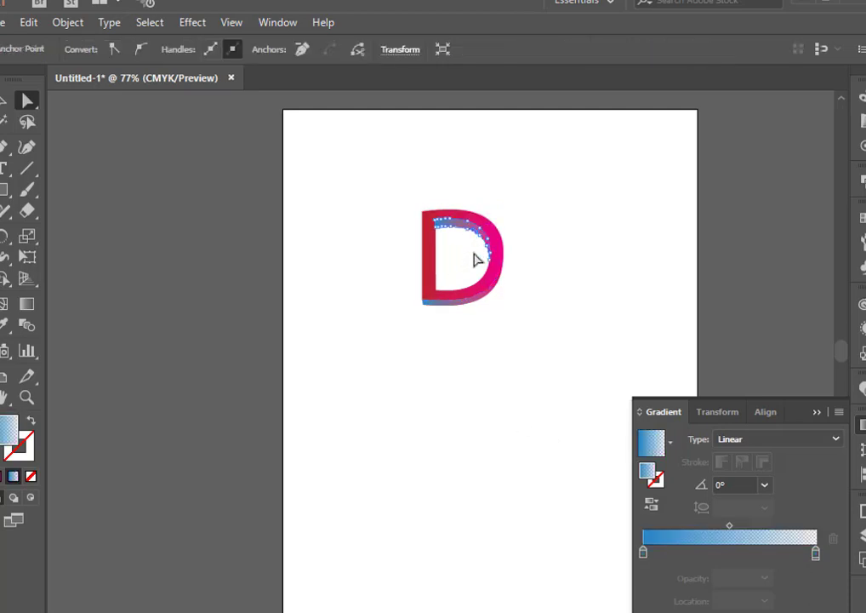
left_click(672, 449)
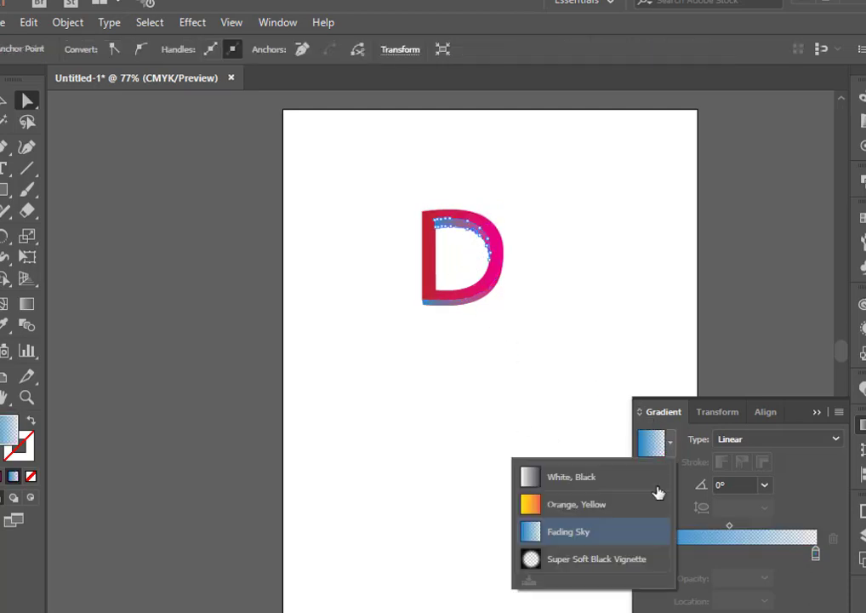
left_click(588, 533)
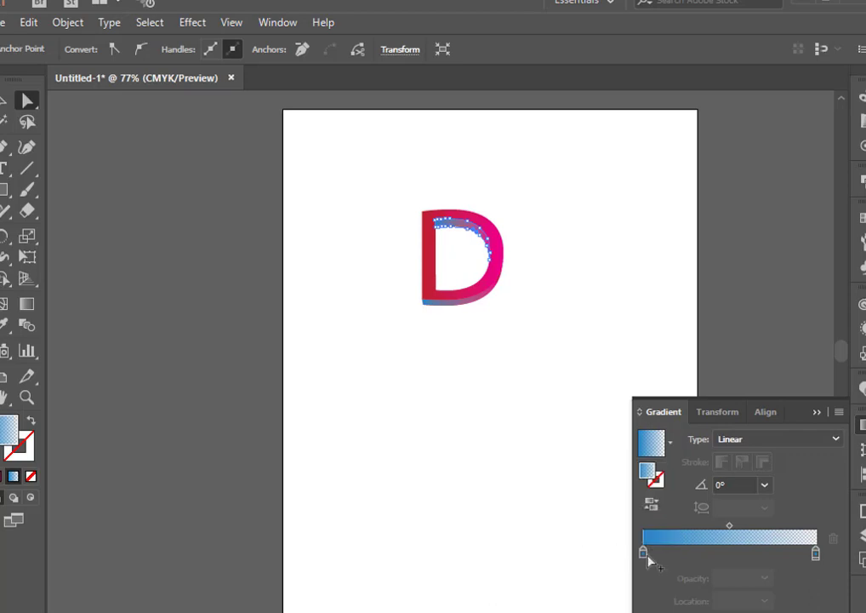
left_click_drag(648, 556, 711, 563)
mouse_move(818, 556)
left_mouse_down()
mouse_move(780, 556)
mouse_move(823, 550)
left_mouse_up()
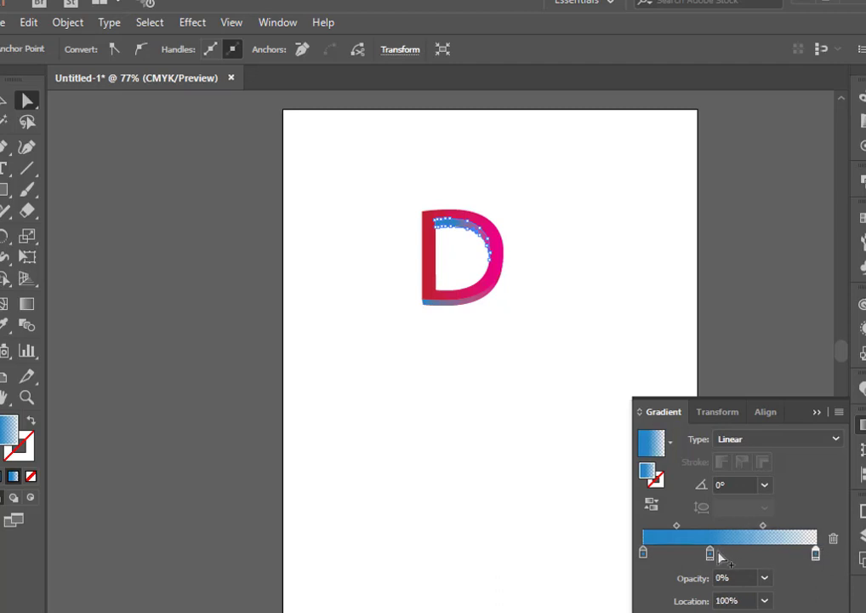
- Move the start stop of that face's gradient slightly inward, set the last midpoint's location to 73.67%, and deselect the face
left_click(645, 555)
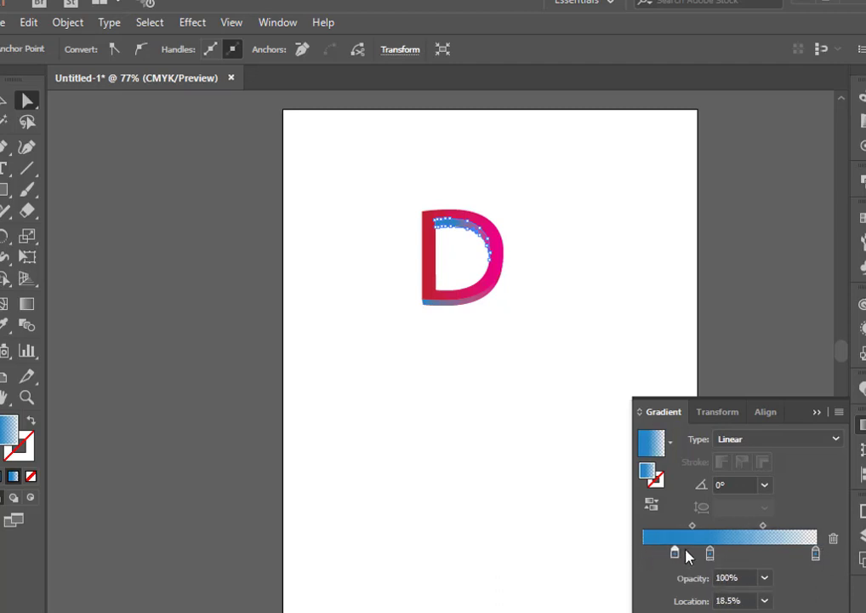
left_click_drag(688, 556, 667, 555)
left_click_drag(763, 526, 787, 530)
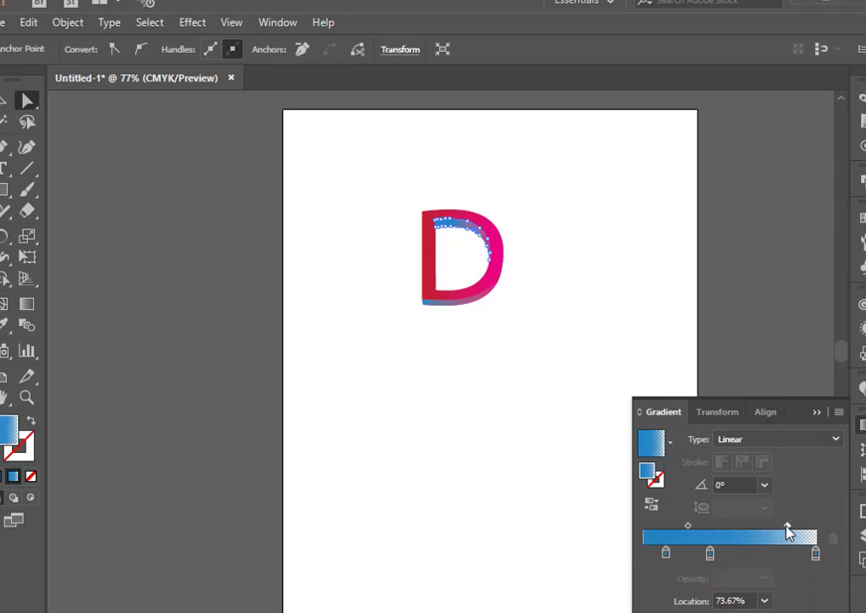
left_click(591, 466)
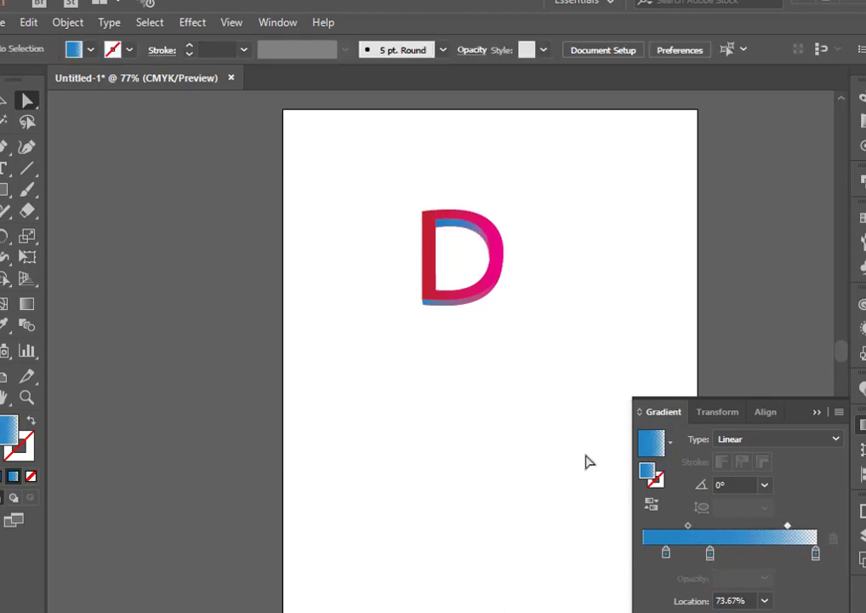
- On the bottom outer side face, move the gradient's start stop just past the middle, set the midpoint to 78.26%, and deselect it
left_click(455, 303)
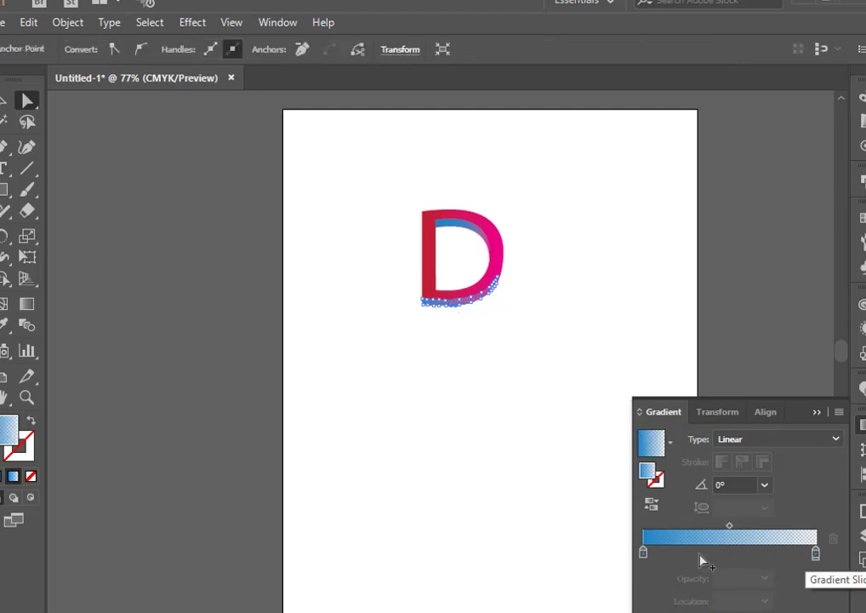
left_click_drag(645, 553, 738, 554)
left_click_drag(779, 532, 798, 526)
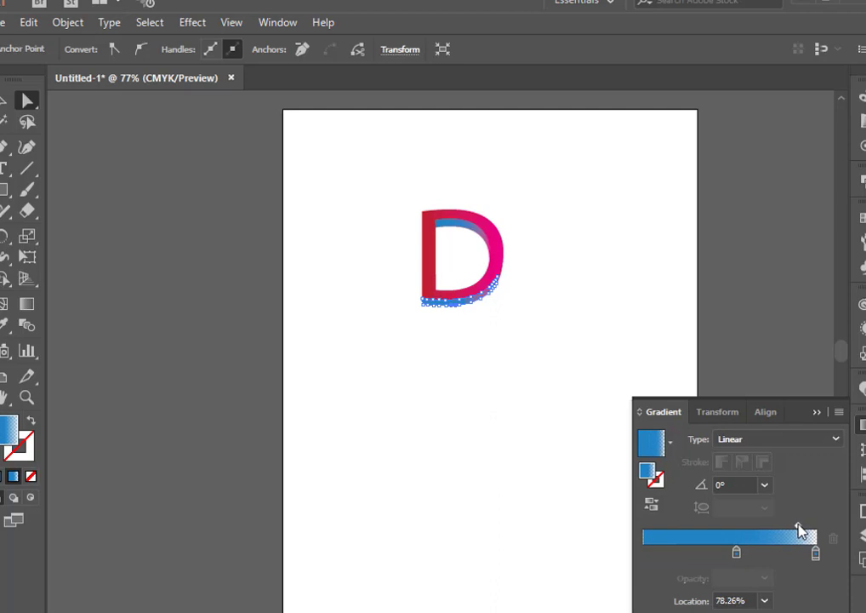
left_click(551, 394)
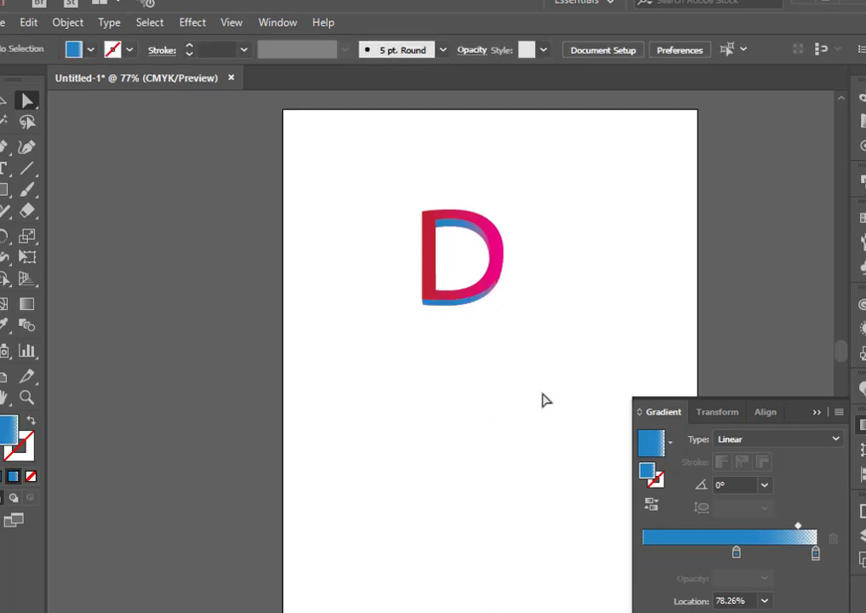
- Try blue, green and yellow swatches as the start color of the front face's gradient, settle on the reddish-orange swatch, and deselect
left_click(430, 236)
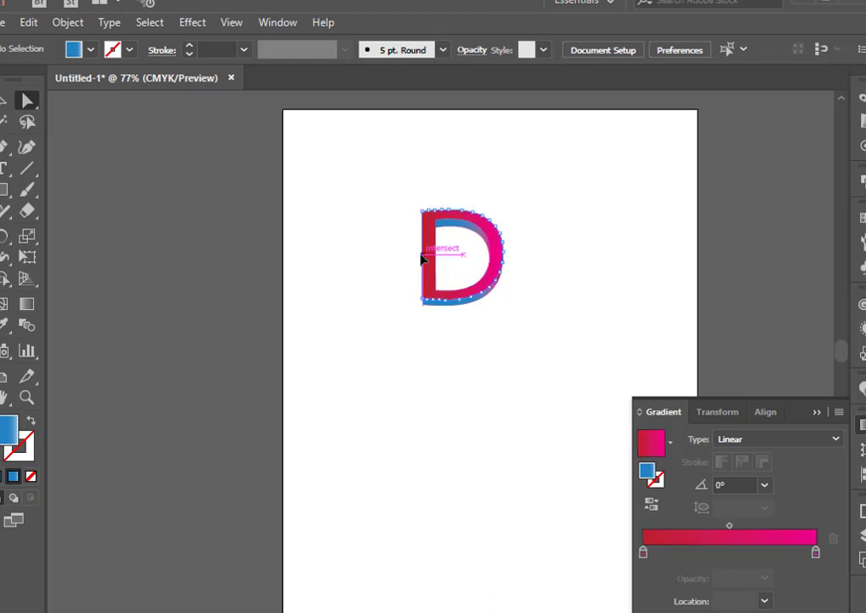
left_click(423, 258)
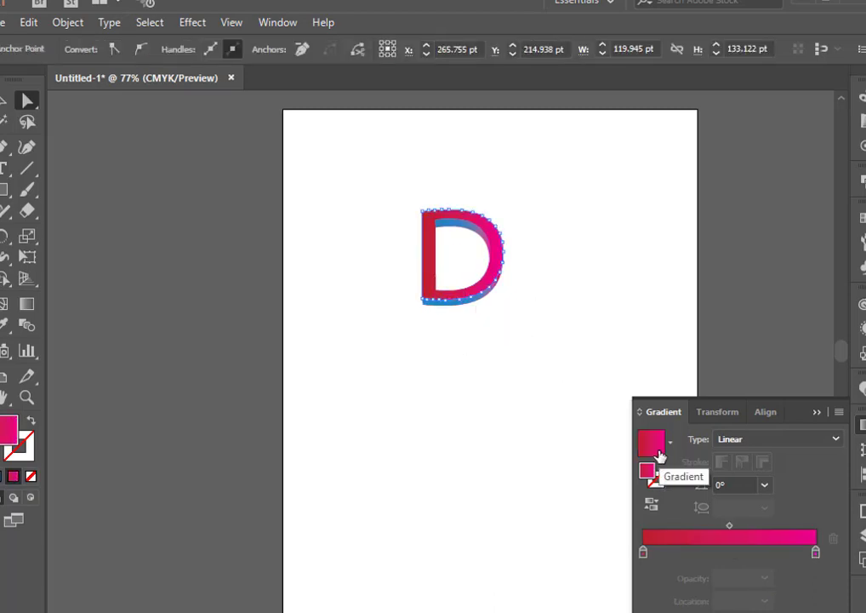
double_click(643, 553)
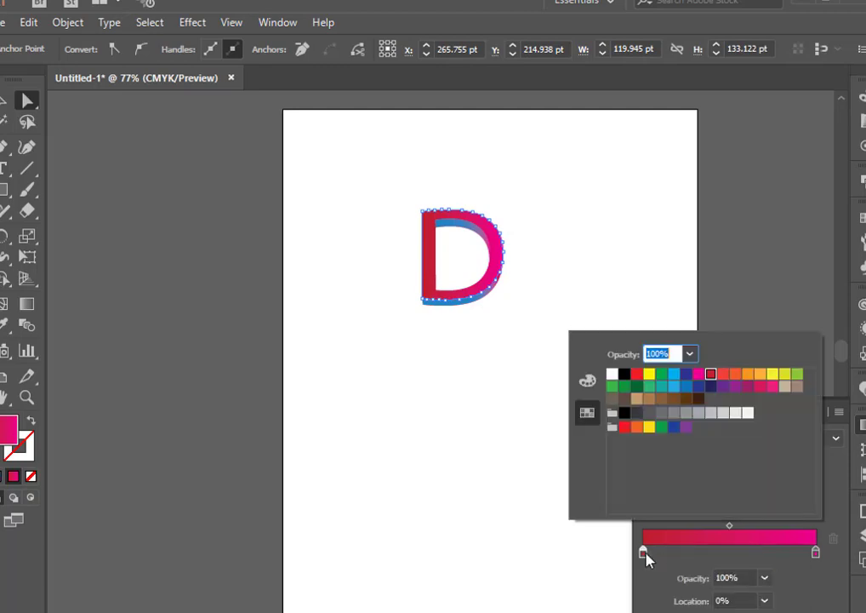
left_click(674, 388)
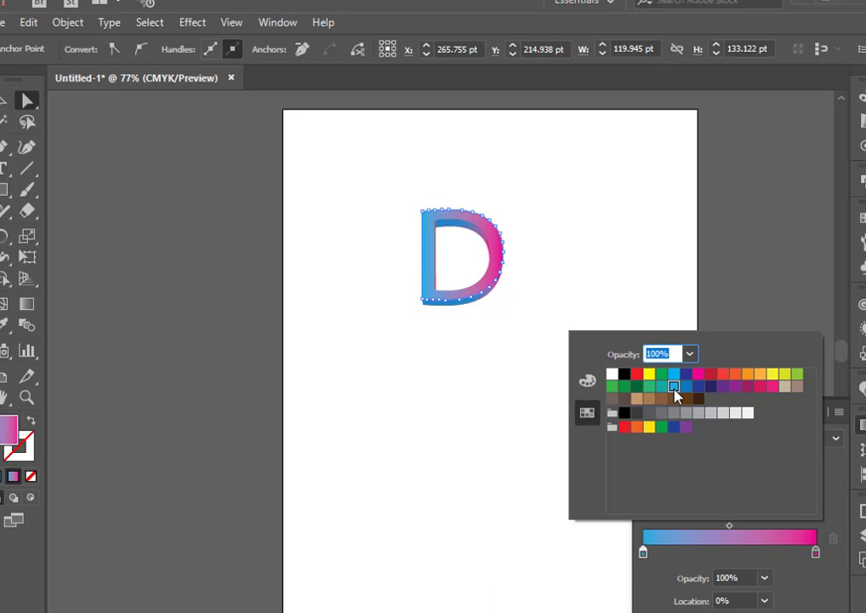
left_click(686, 374)
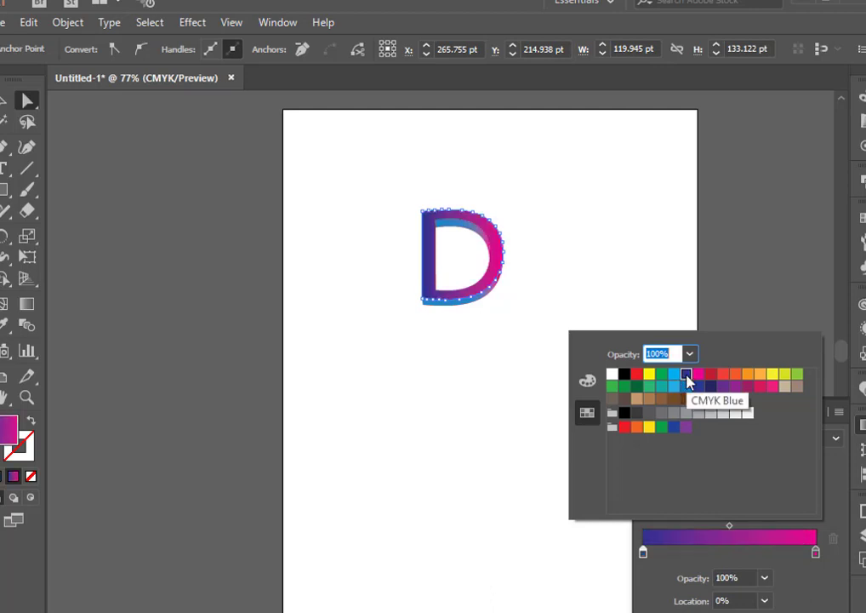
left_click(676, 376)
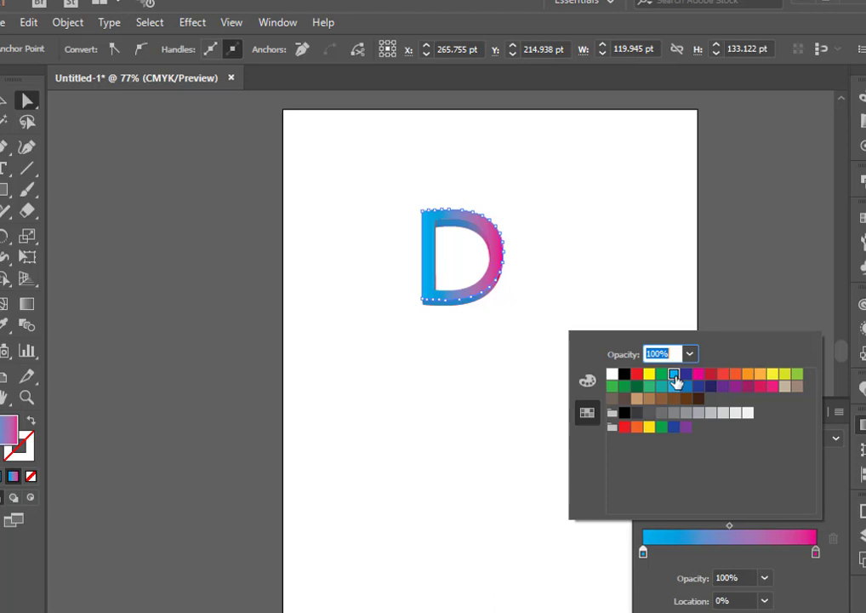
left_click(661, 375)
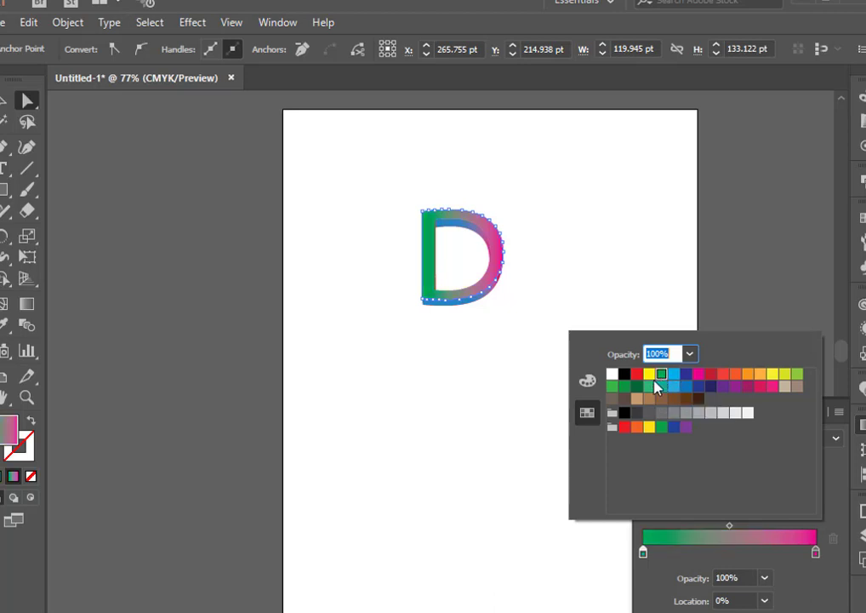
left_click(650, 376)
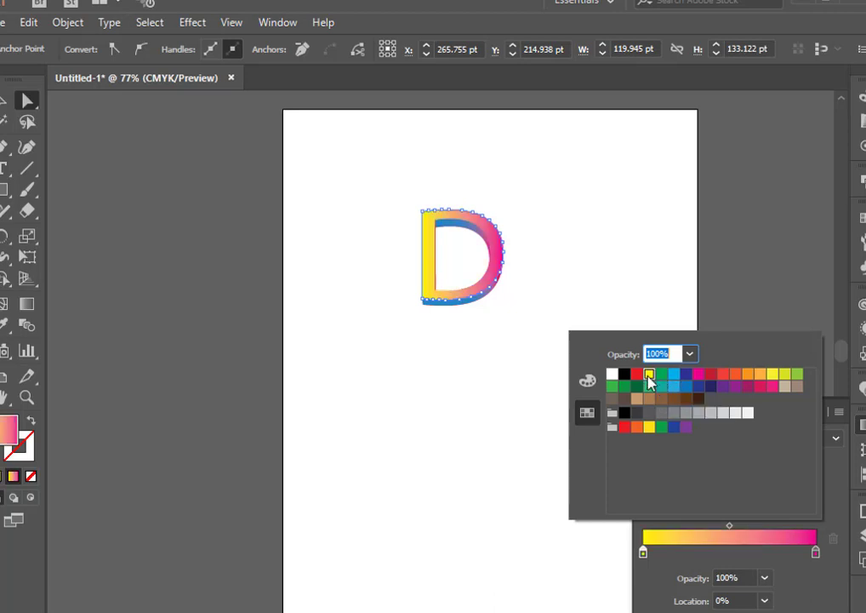
left_click(736, 376)
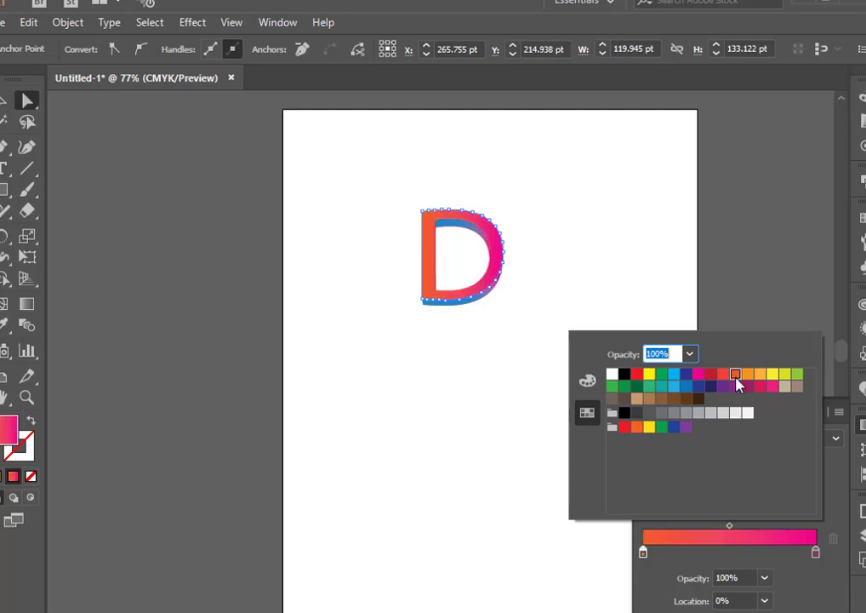
left_click(660, 298)
left_click(475, 360)
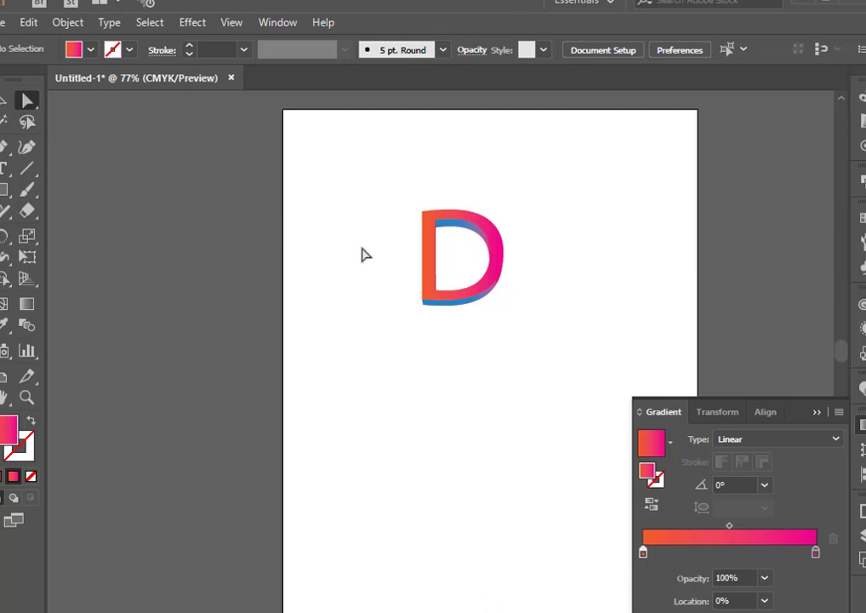
- Try the Fading Sky gradient preset on the inner contour of the letter D, undo that fill, and deselect
left_click(441, 273)
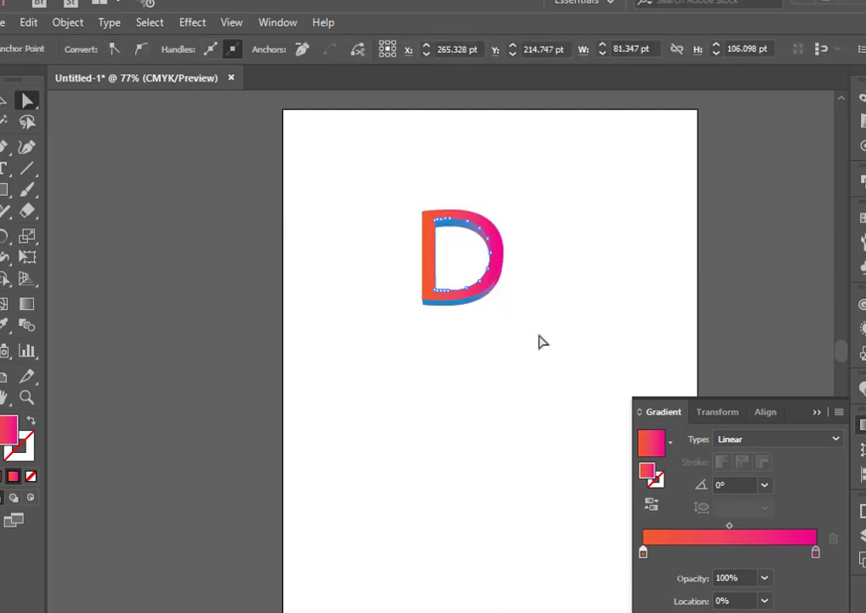
left_click(670, 442)
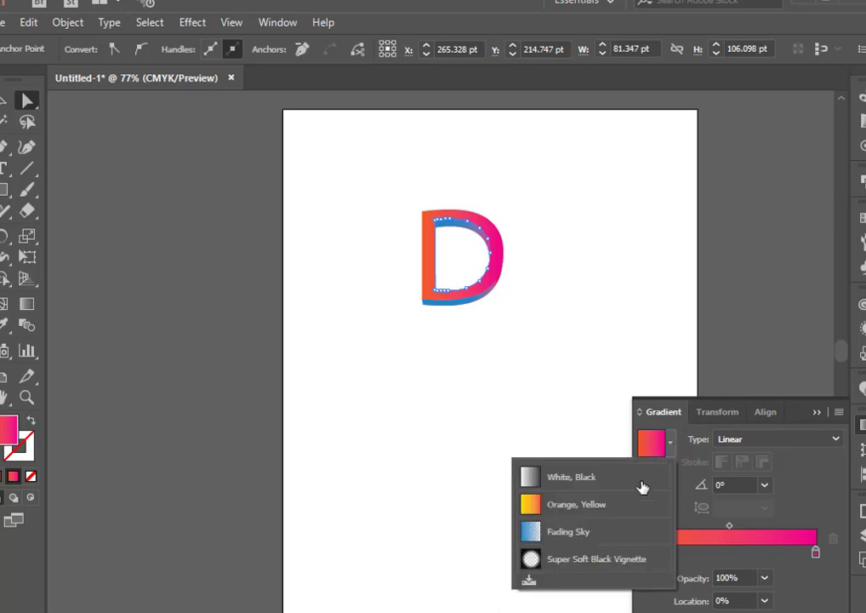
left_click(580, 531)
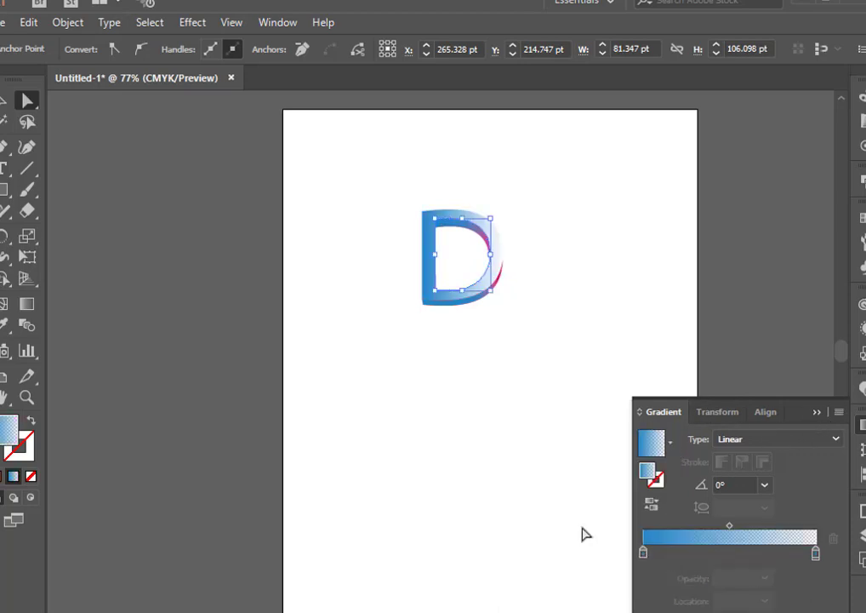
key("ctrl+z")
left_click(488, 481)
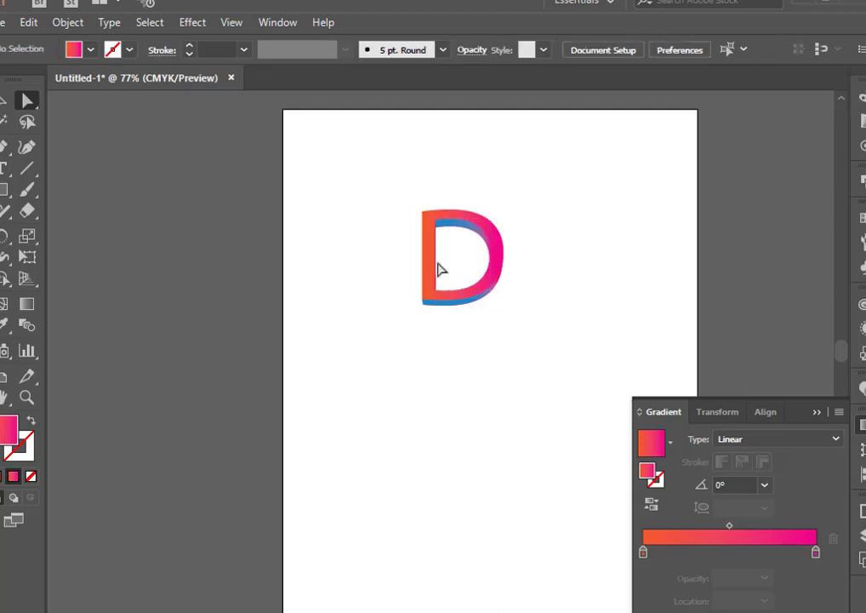
left_click(456, 302)
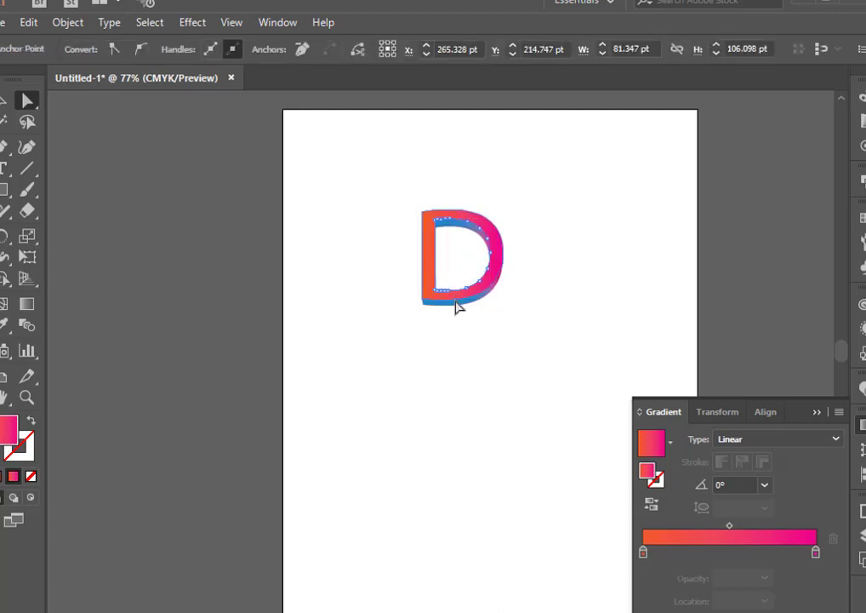
left_click(467, 319)
left_click_drag(590, 175, 374, 347)
left_click(507, 274)
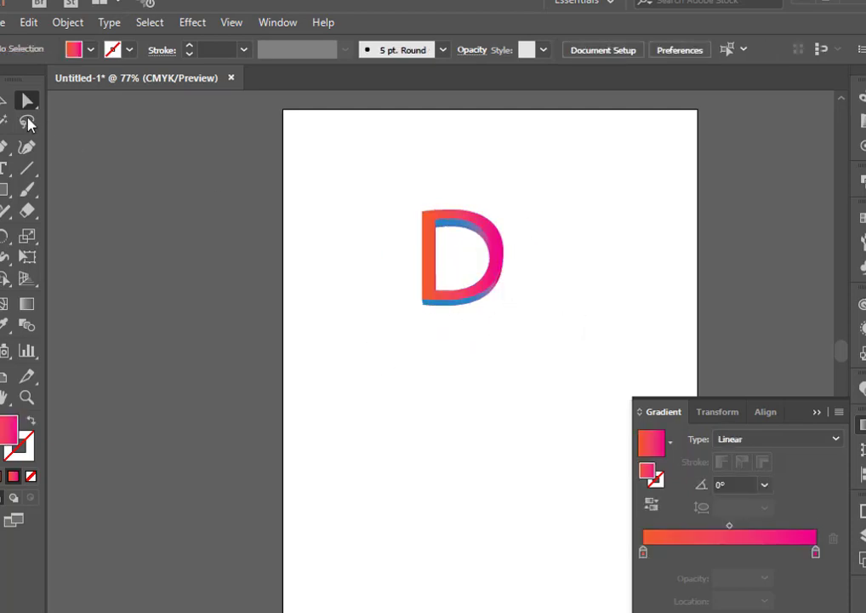
left_click(4, 98)
left_click_drag(343, 122, 565, 336)
left_click(539, 245)
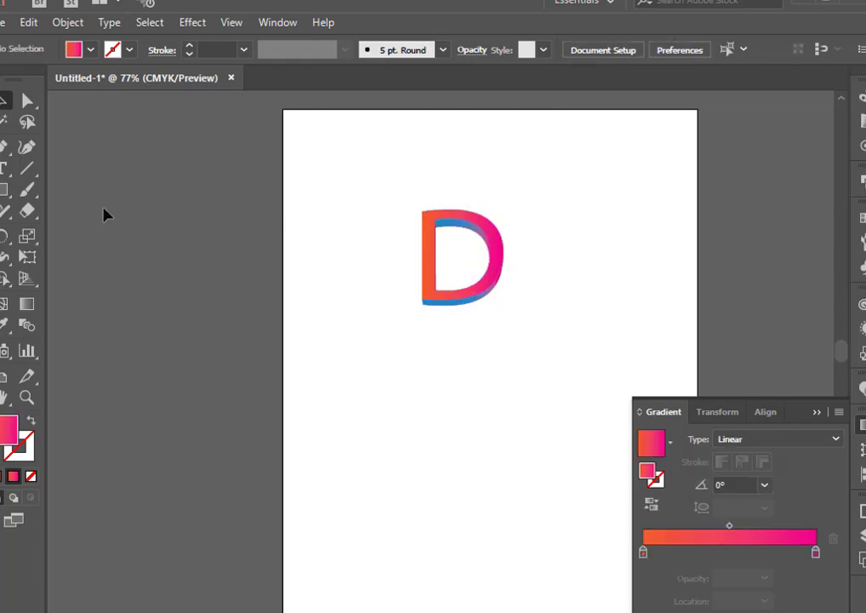
- Draw an ellipse over the letter D that extends well beyond it on all sides, and send it to the back
left_click(5, 189)
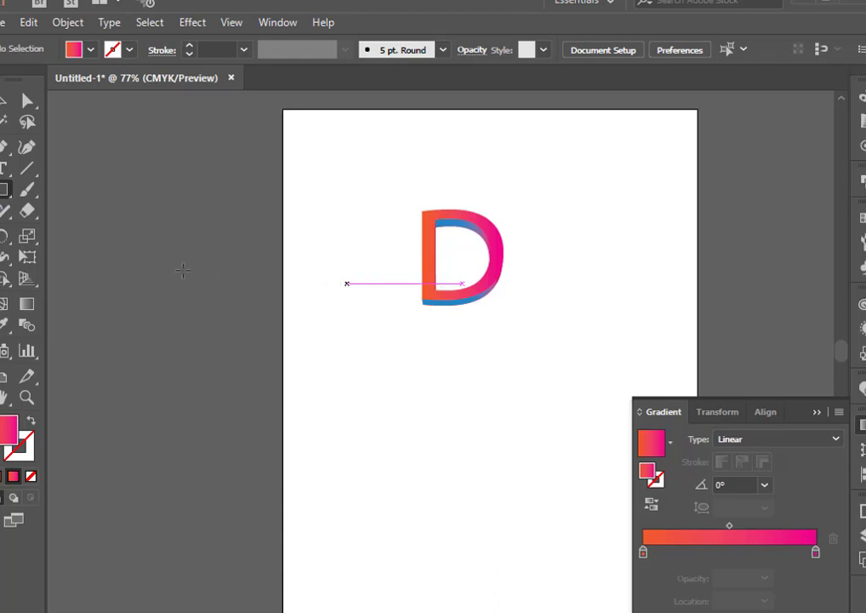
right_click(2, 196)
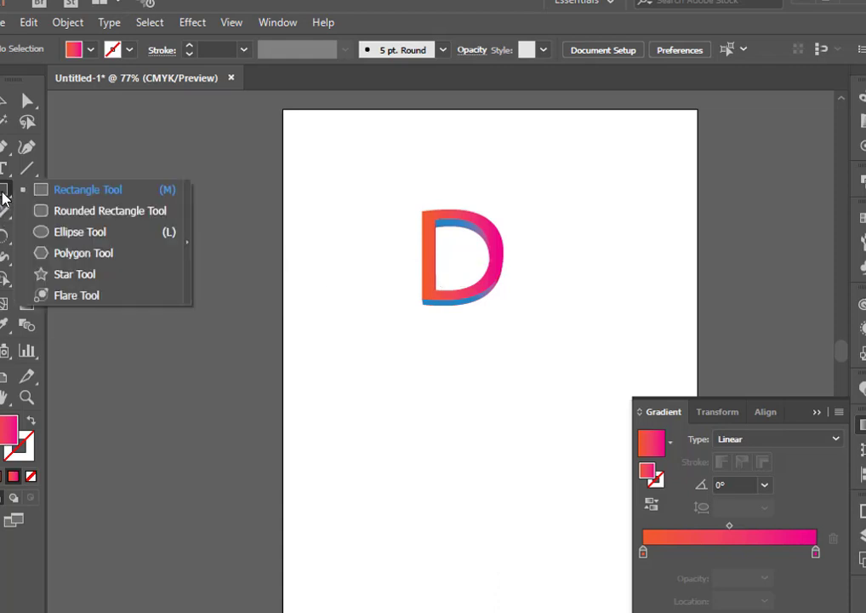
left_click(100, 229)
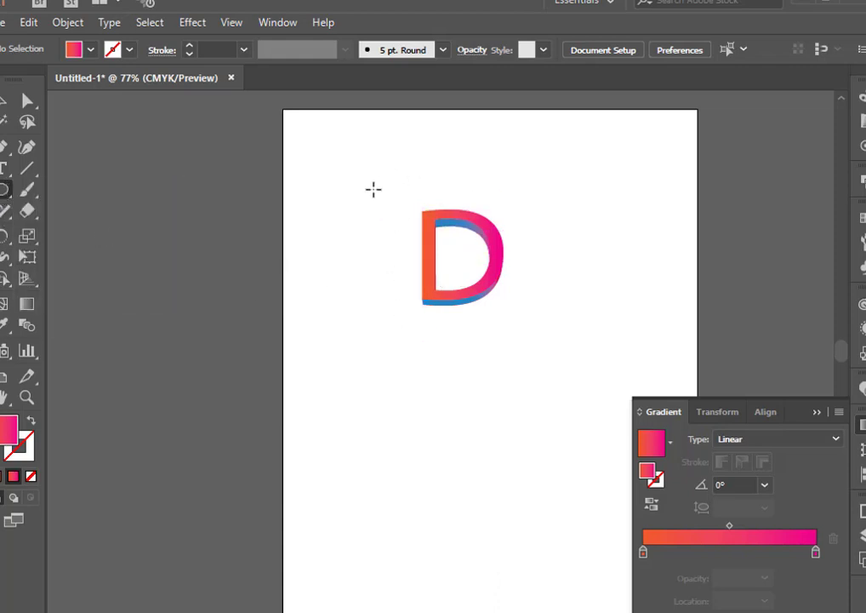
mouse_move(339, 168)
left_mouse_down()
mouse_move(497, 344)
mouse_move(562, 364)
left_mouse_up()
right_click(449, 257)
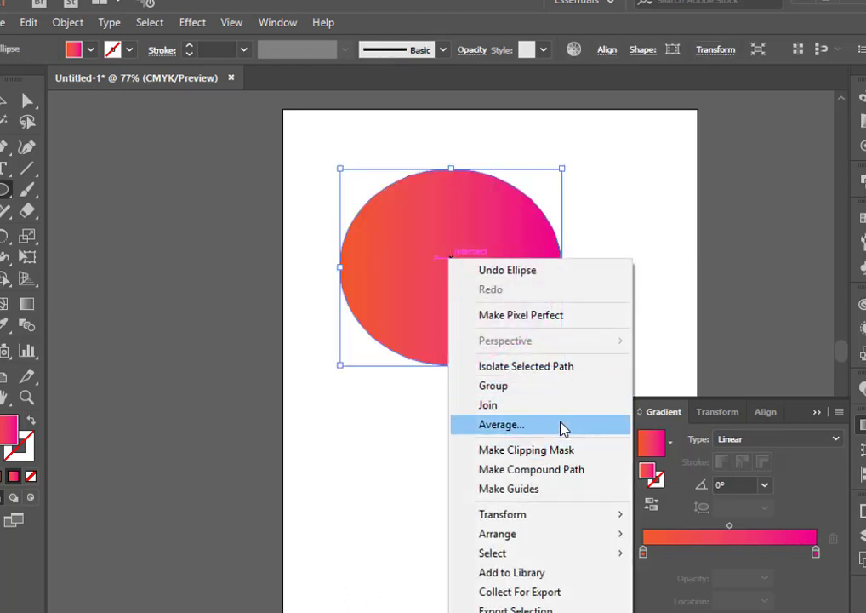
mouse_move(513, 537)
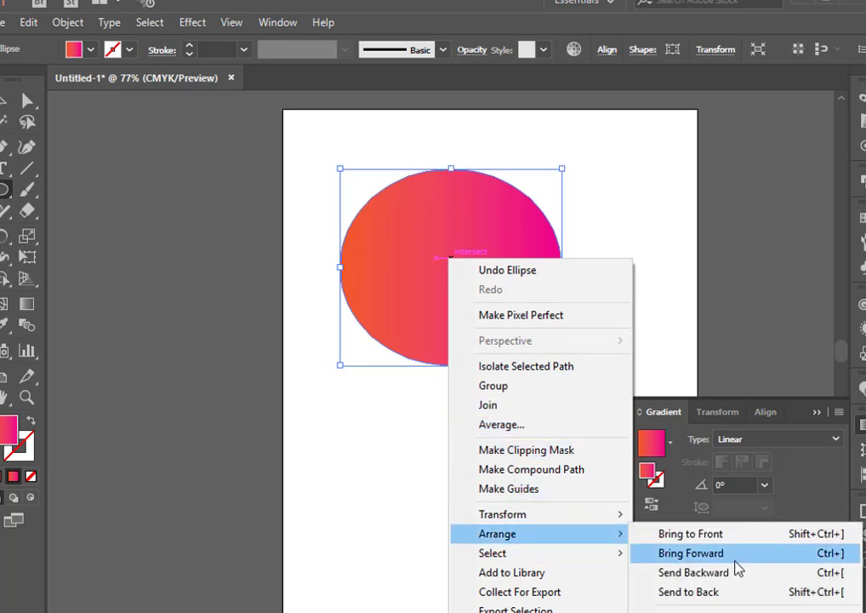
left_click(708, 593)
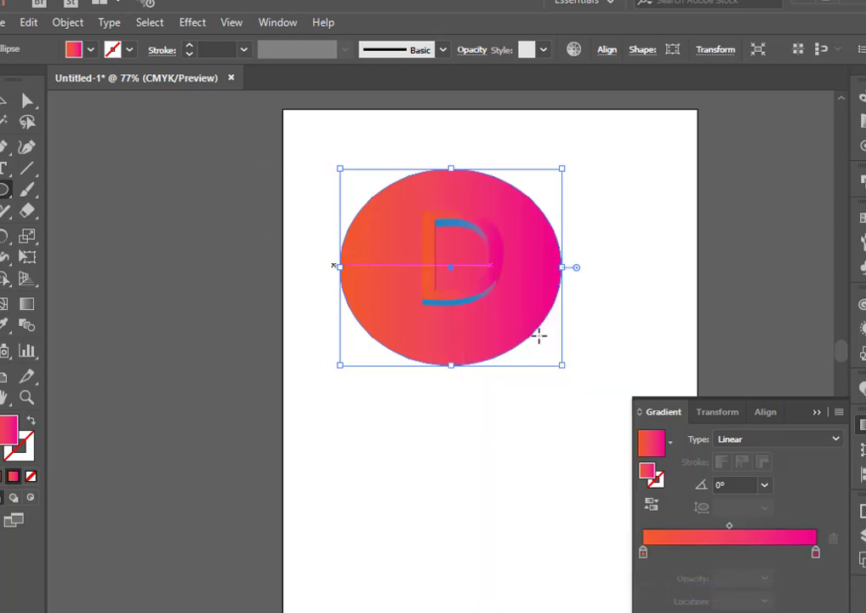
- Try the Orange, Yellow, the White, Black and the Super Soft Black Vignette gradient presets on the ellipse behind the D
left_click(670, 441)
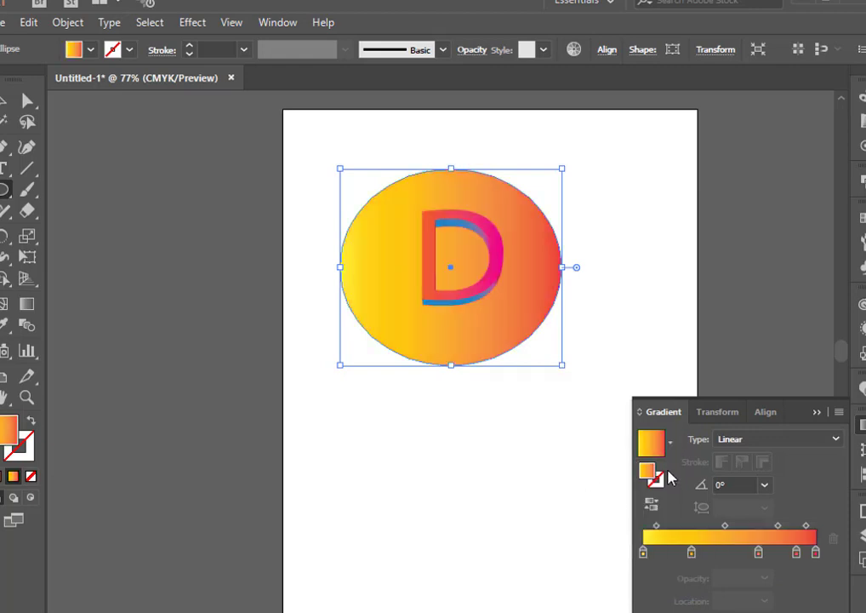
left_click(670, 444)
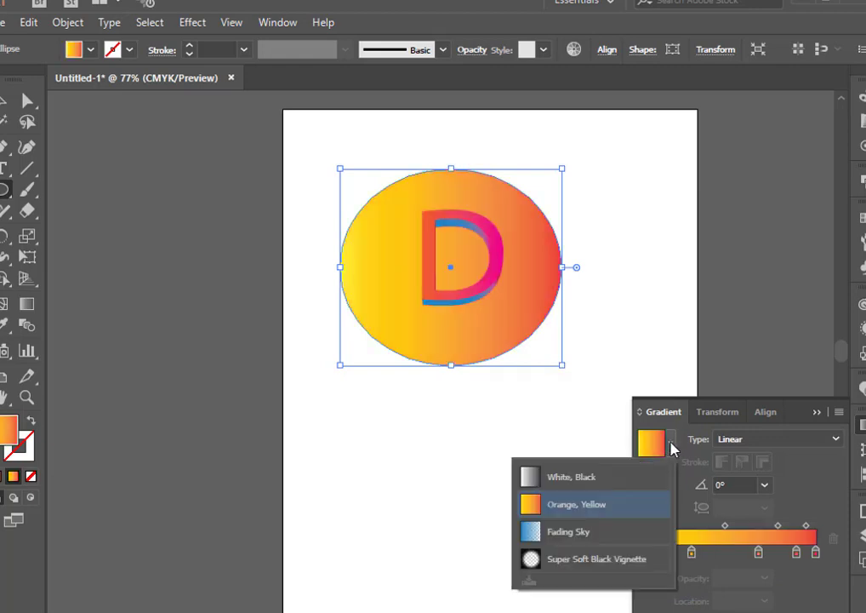
left_click(600, 480)
left_click(670, 445)
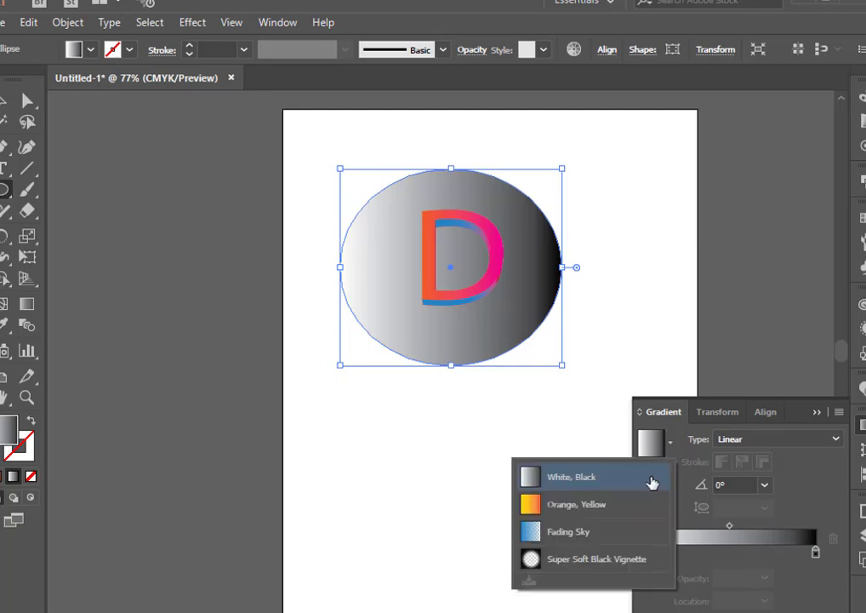
left_click(602, 589)
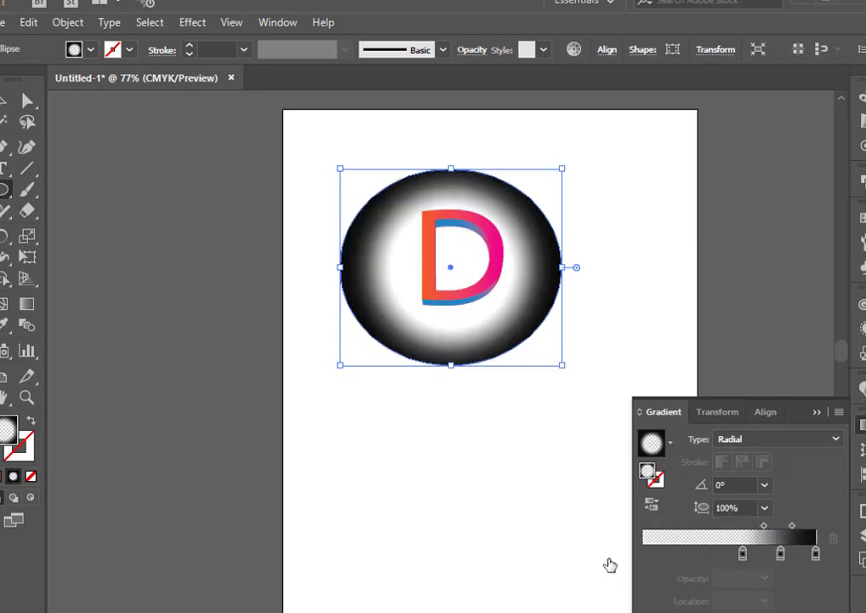
left_click(519, 476)
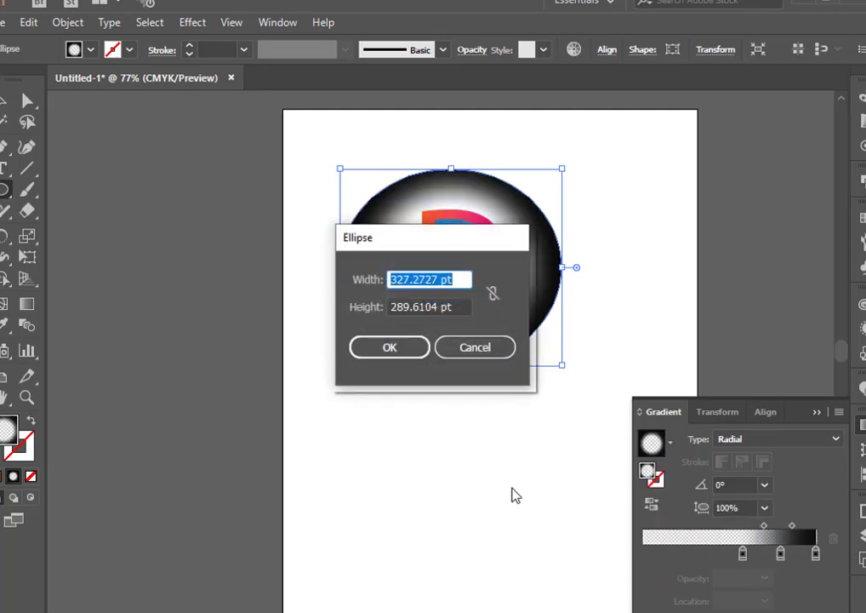
left_click(497, 348)
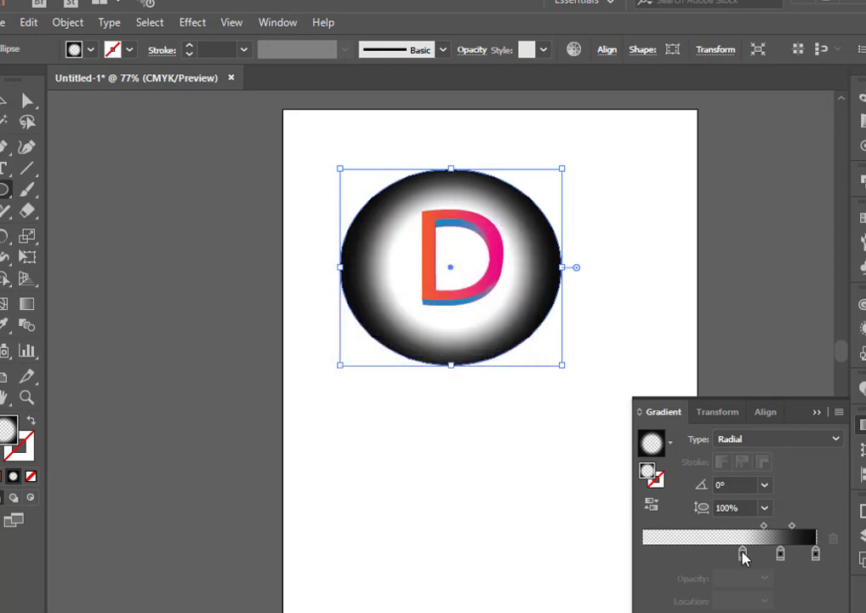
double_click(743, 555)
left_click(672, 545)
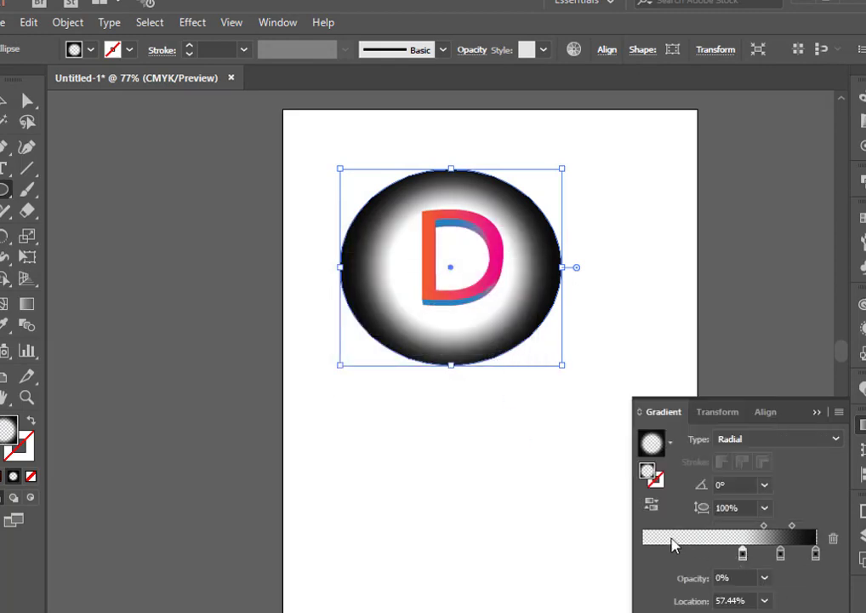
- Apply the White, Black linear gradient preset to the ellipse and set its start stop to black
left_click(671, 443)
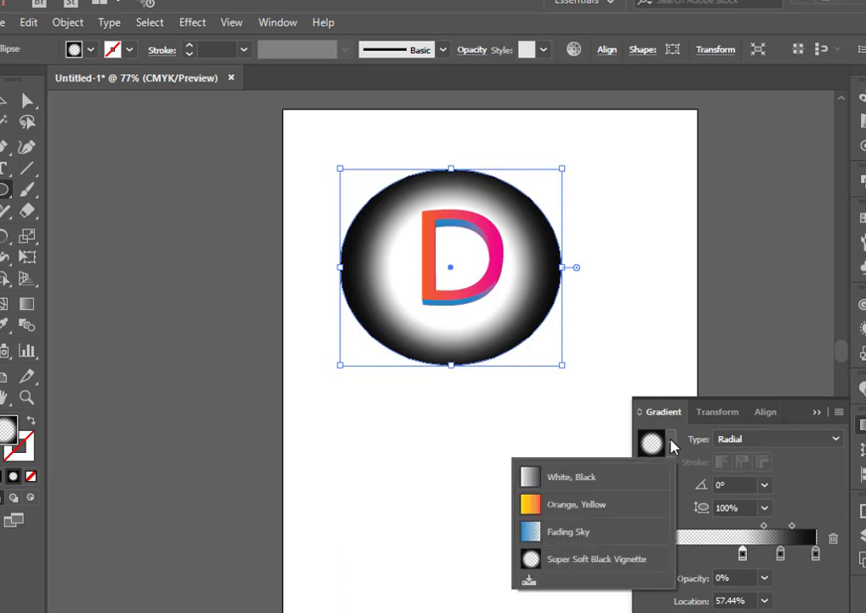
left_click(610, 485)
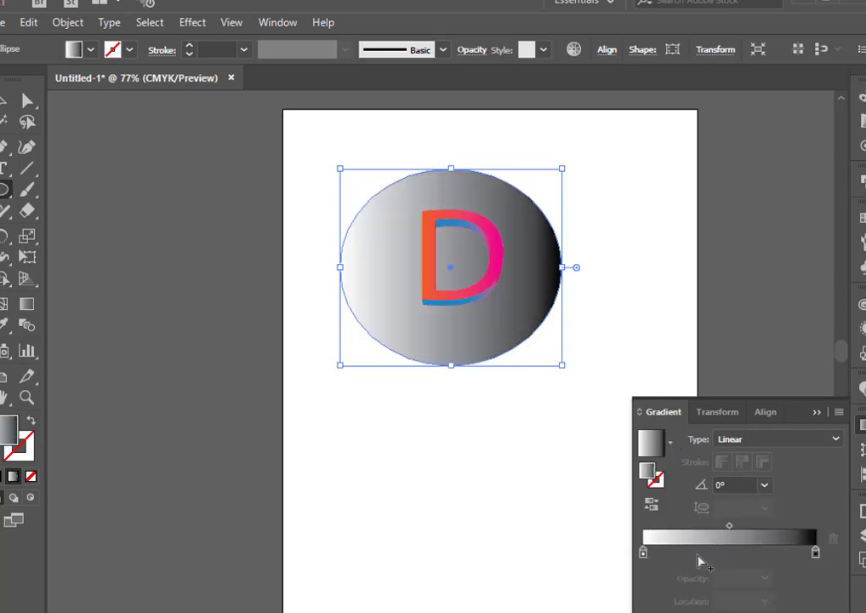
left_click(643, 553)
double_click(644, 553)
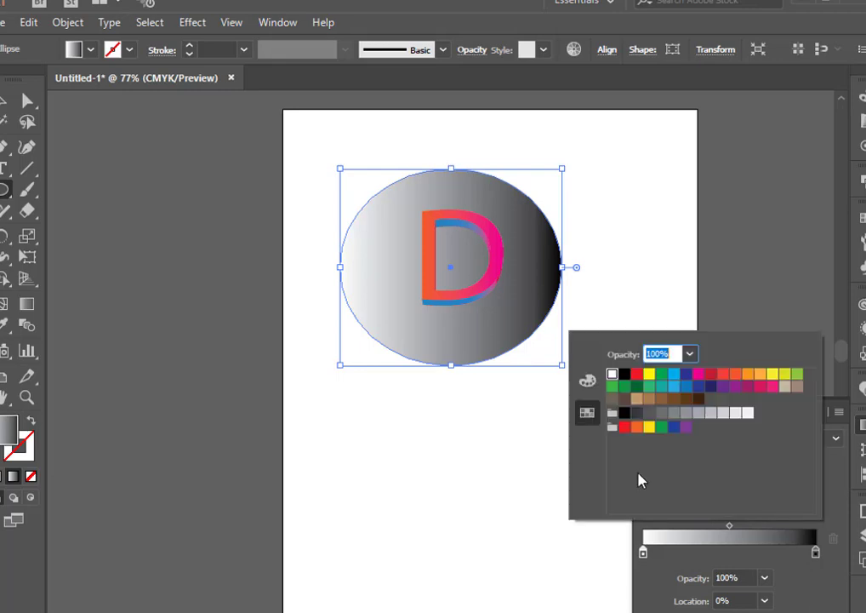
left_click(626, 375)
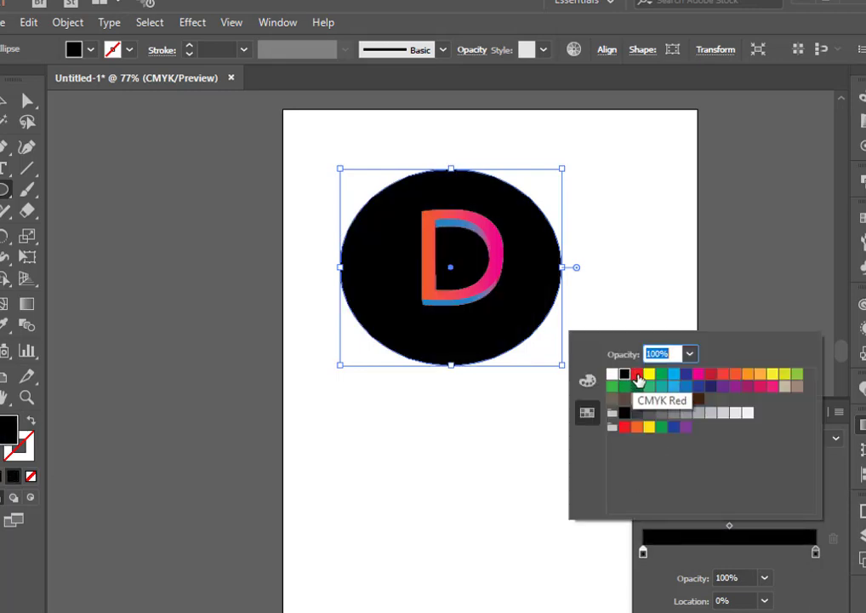
left_click(522, 397)
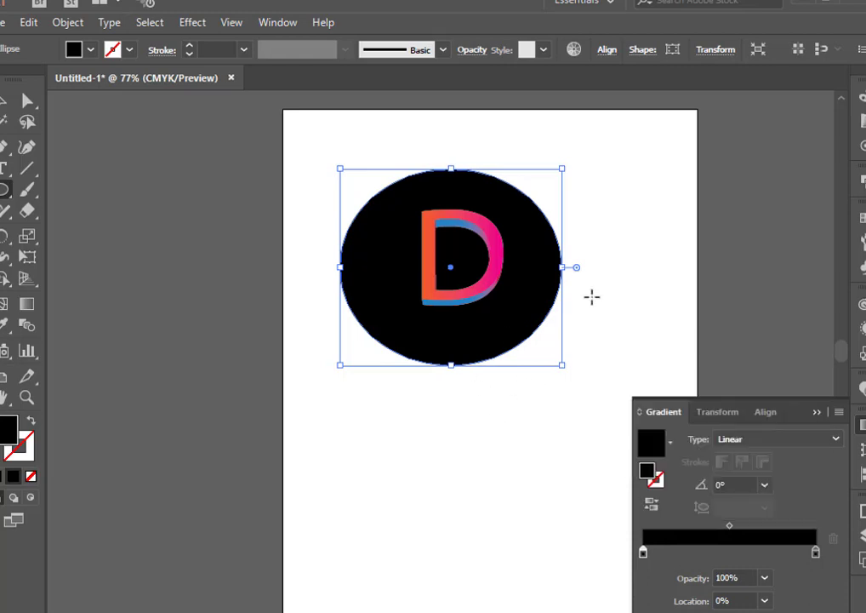
left_click(631, 297)
left_click(501, 348)
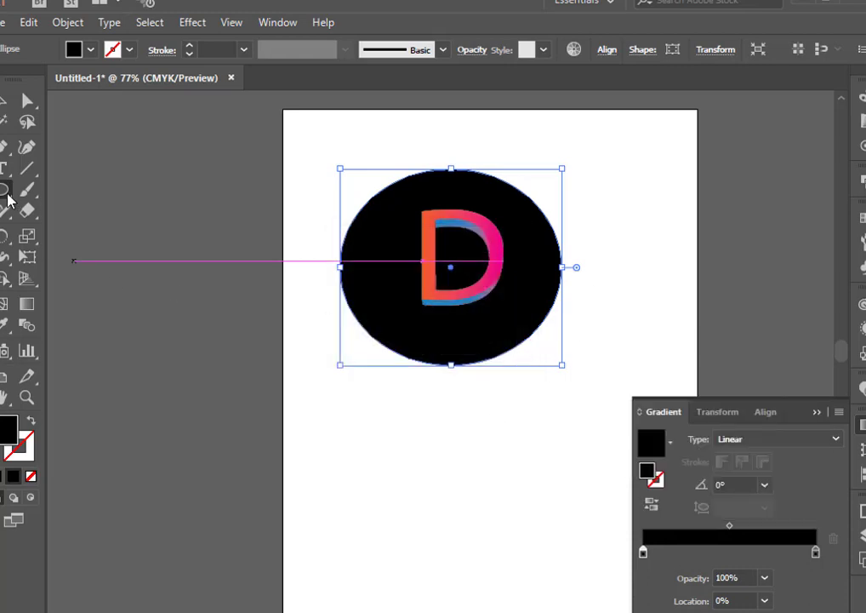
- Start a 3D Extrude & Bevel effect on the black ellipse and set its perspective to 160°
left_click(317, 223)
left_click(548, 271)
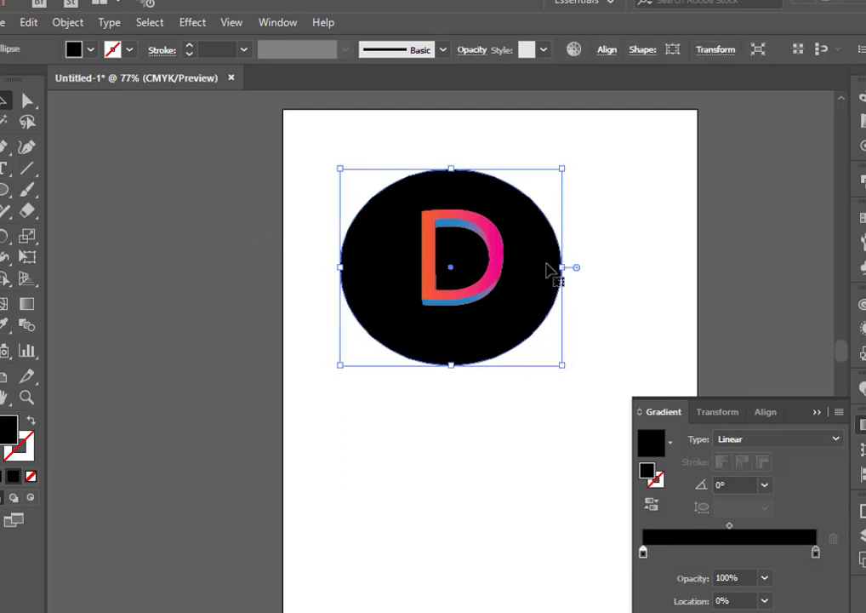
left_click(194, 24)
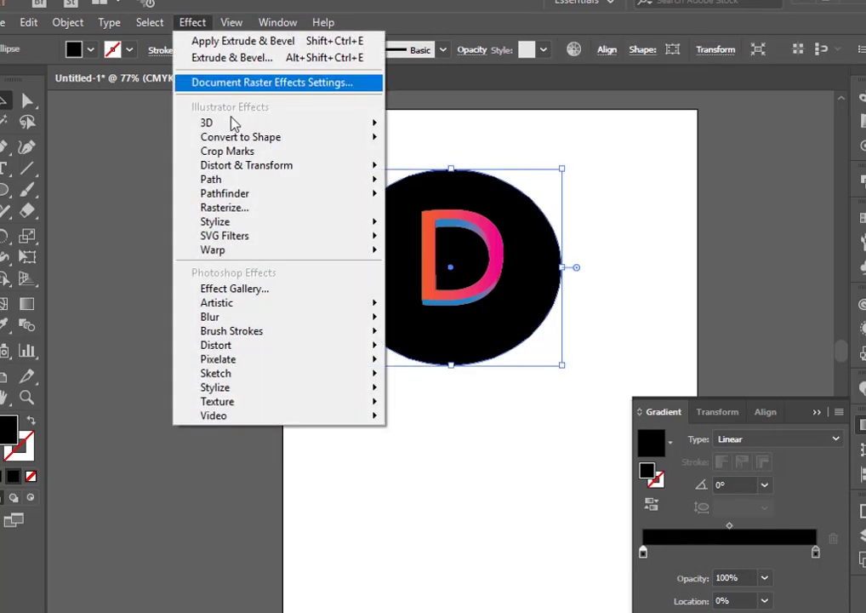
mouse_move(281, 123)
left_click(442, 128)
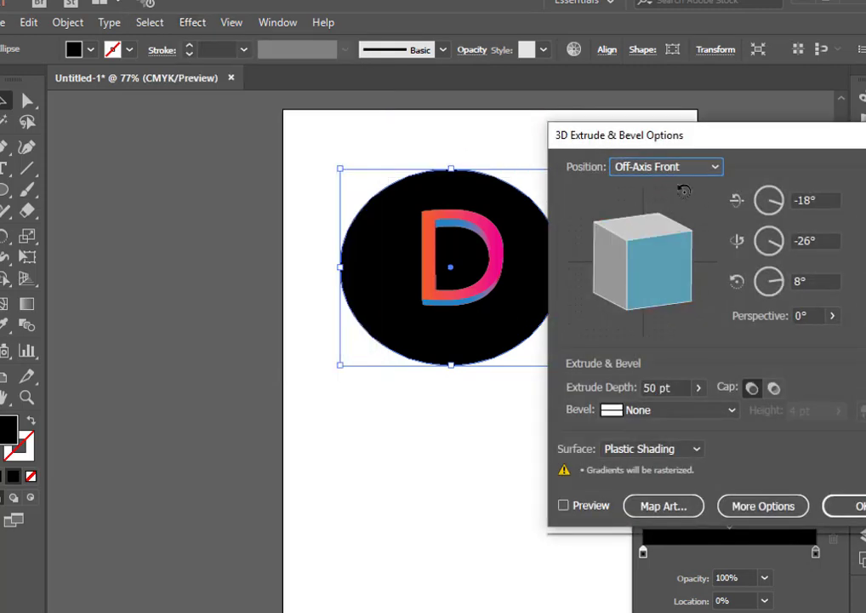
left_click(832, 315)
left_click_drag(780, 344, 848, 347)
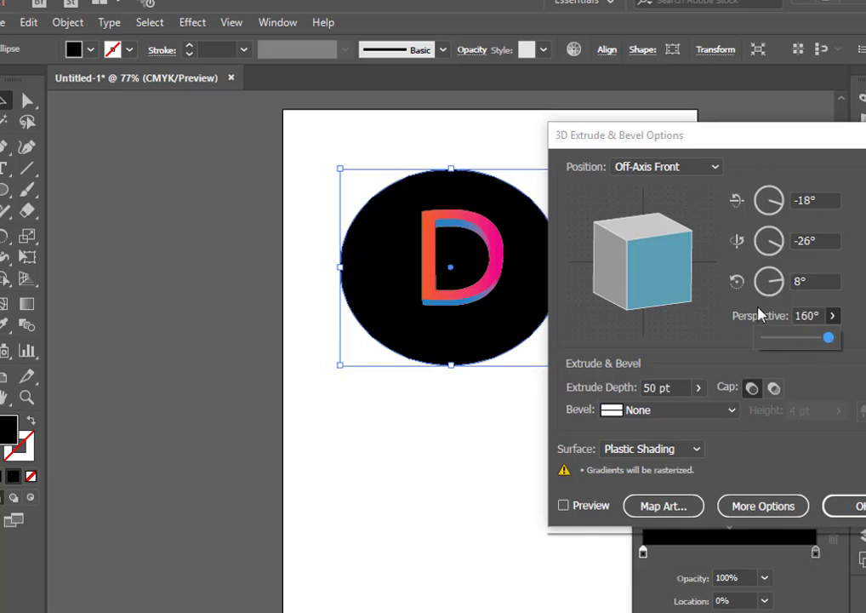
- Try rotating the extrusion from the Front position to about 31°, 2° and 5°, apply the effect, and undo it
left_click_drag(637, 283, 684, 246)
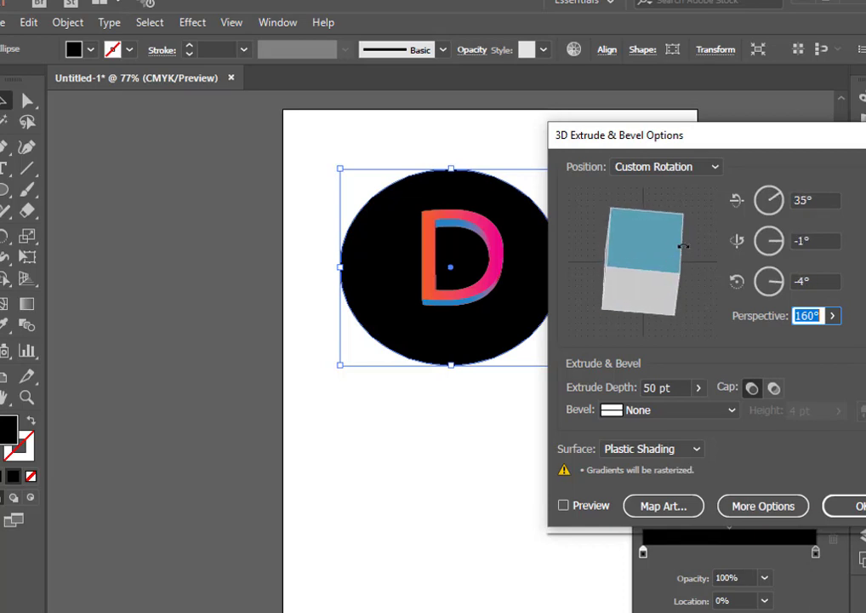
left_click(717, 167)
left_click(678, 209)
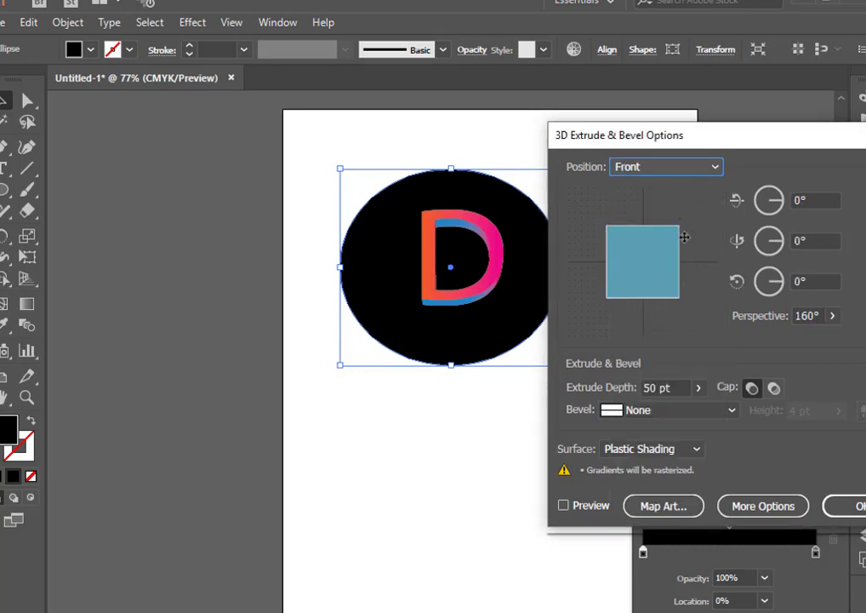
left_click_drag(657, 270, 652, 242)
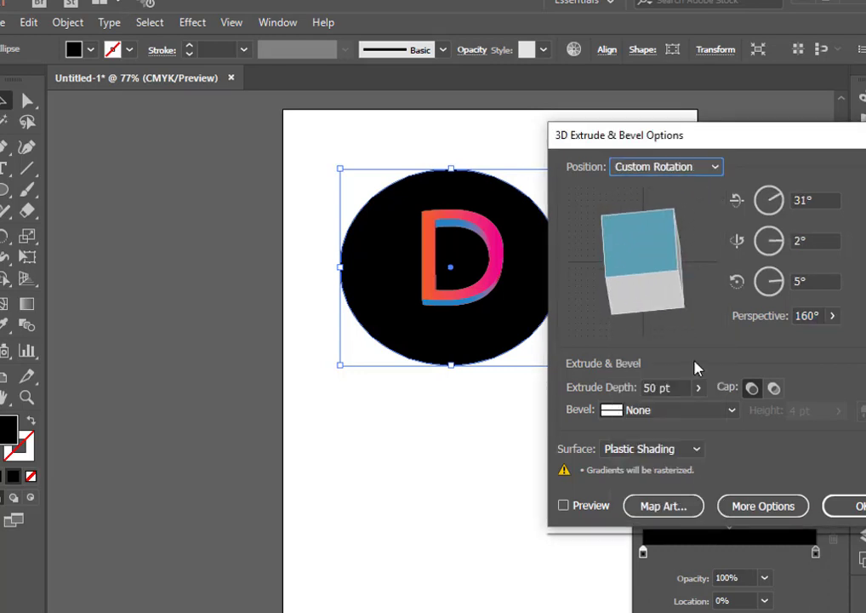
left_click(845, 507)
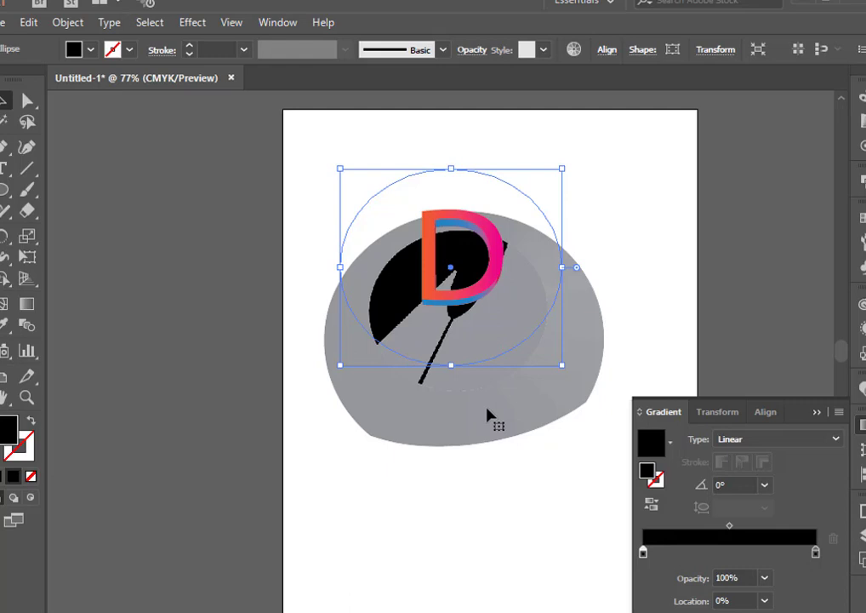
key("ctrl+z")
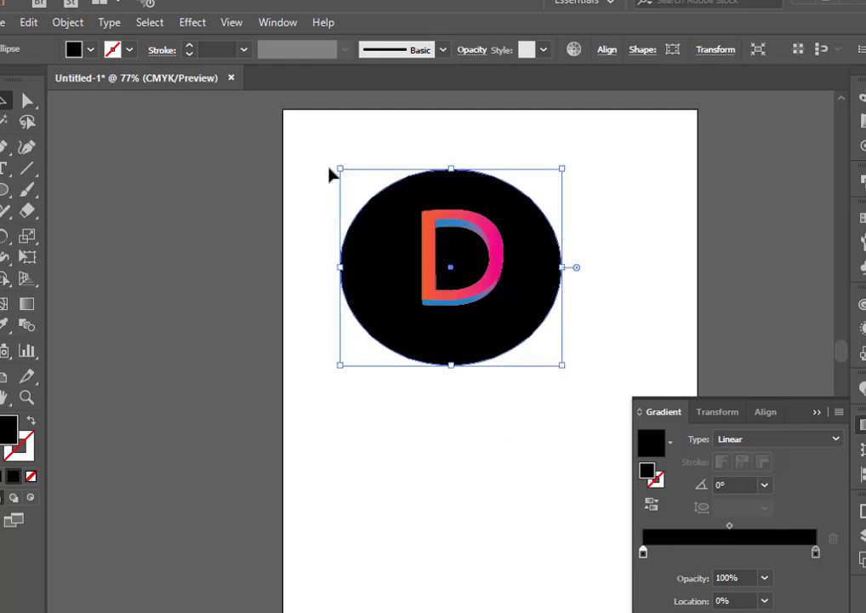
- Apply 3D Extrude & Bevel to the ellipse, starting from the Front position and rotating it to about 17°, -2° and 0°
left_click(196, 24)
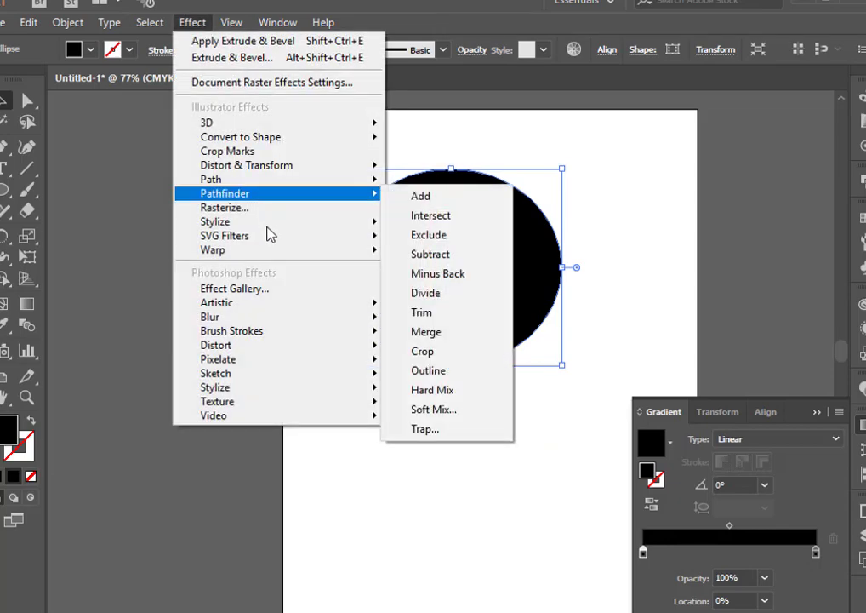
mouse_move(306, 122)
left_click(460, 129)
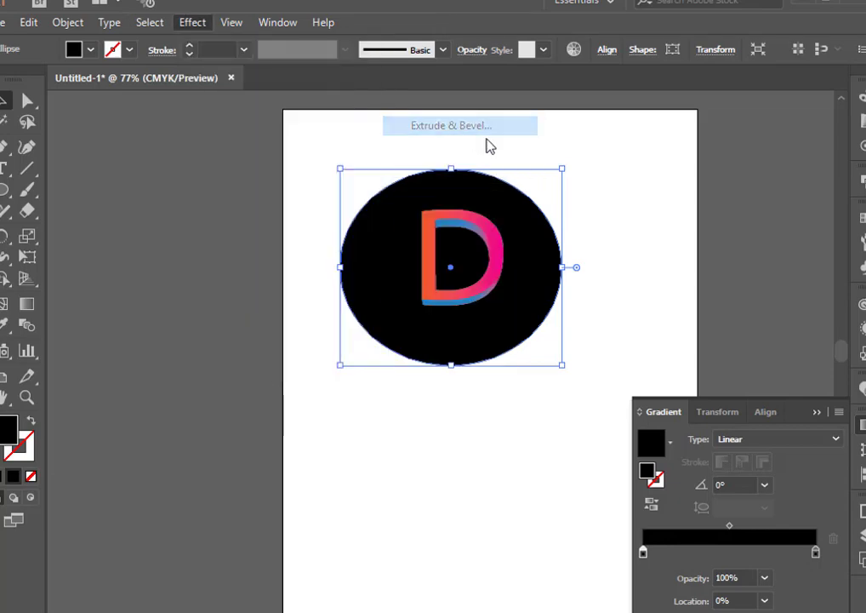
left_click(686, 167)
left_click(669, 209)
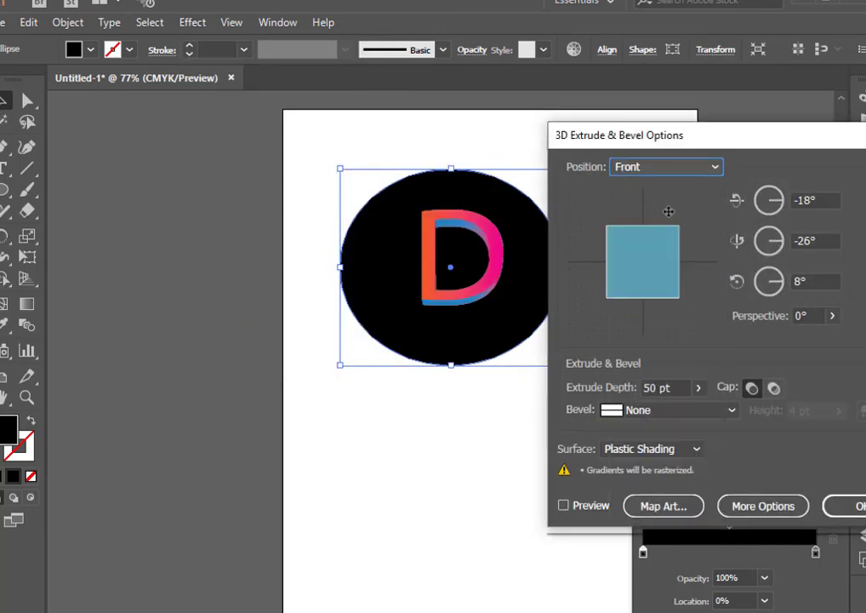
left_click_drag(650, 264, 651, 248)
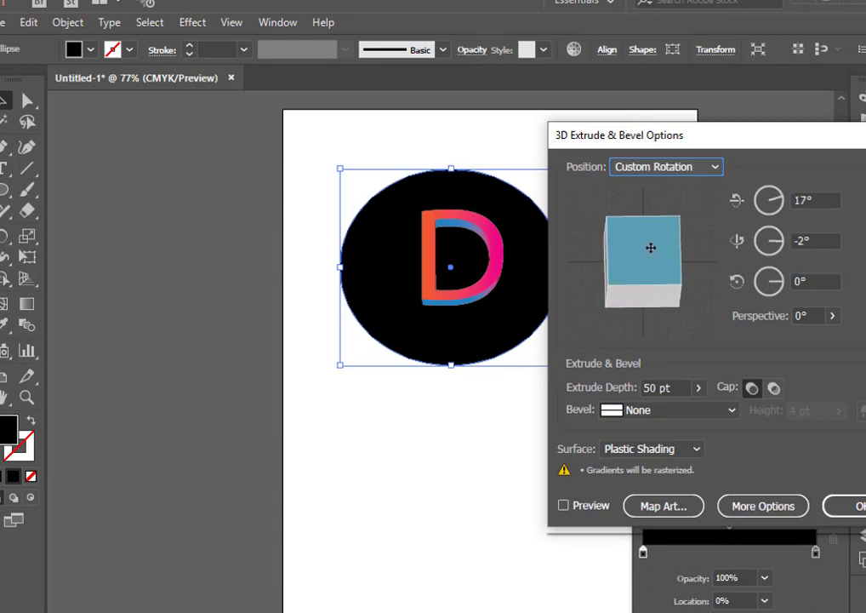
left_click(845, 506)
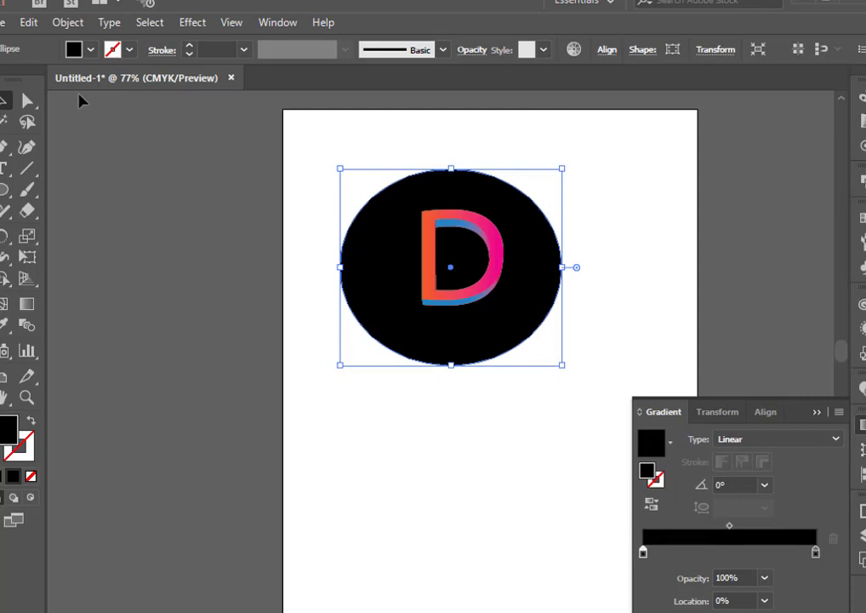
- Fill the extruded ellipse with the green swatch
left_click(74, 49)
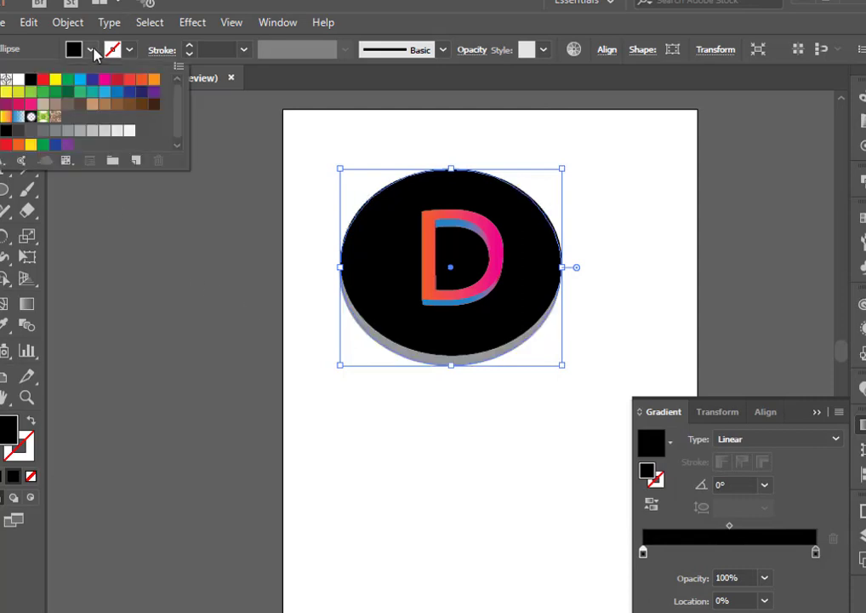
left_click(56, 82)
left_click(66, 80)
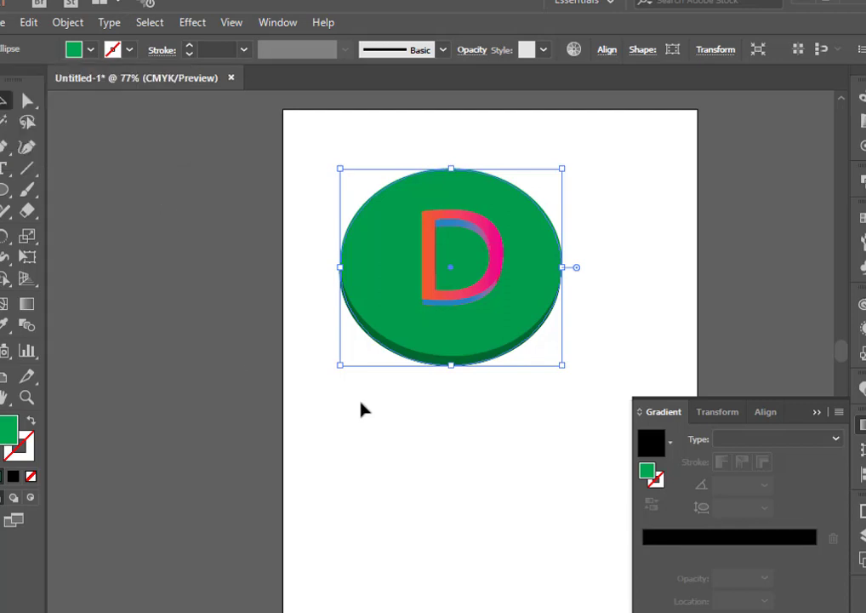
- Expand the appearance of the extruded green ellipse into separate faces, and deselect it
left_click(65, 22)
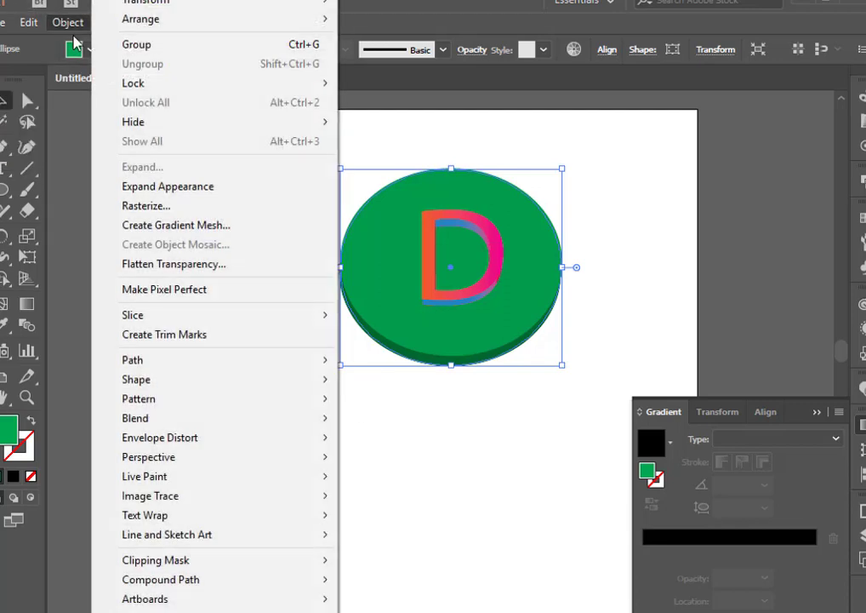
left_click(213, 186)
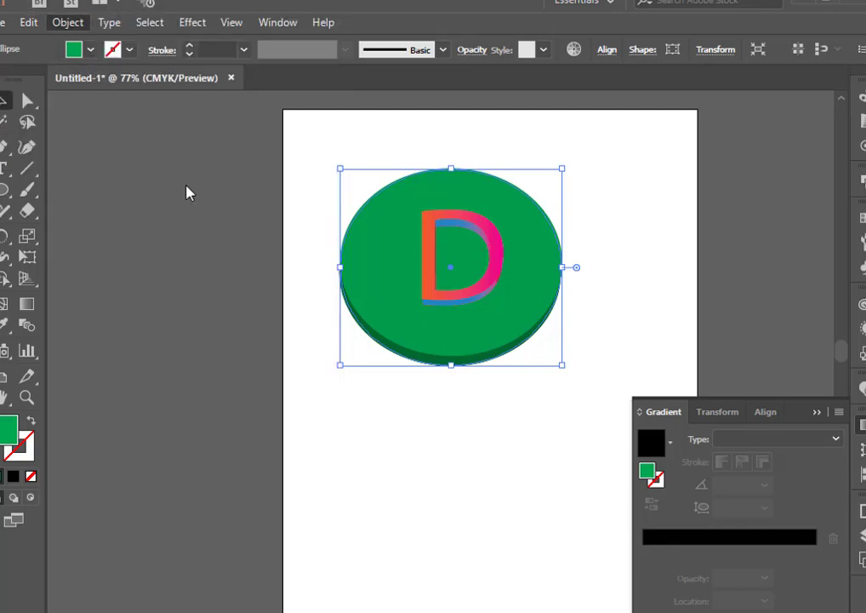
left_click(26, 100)
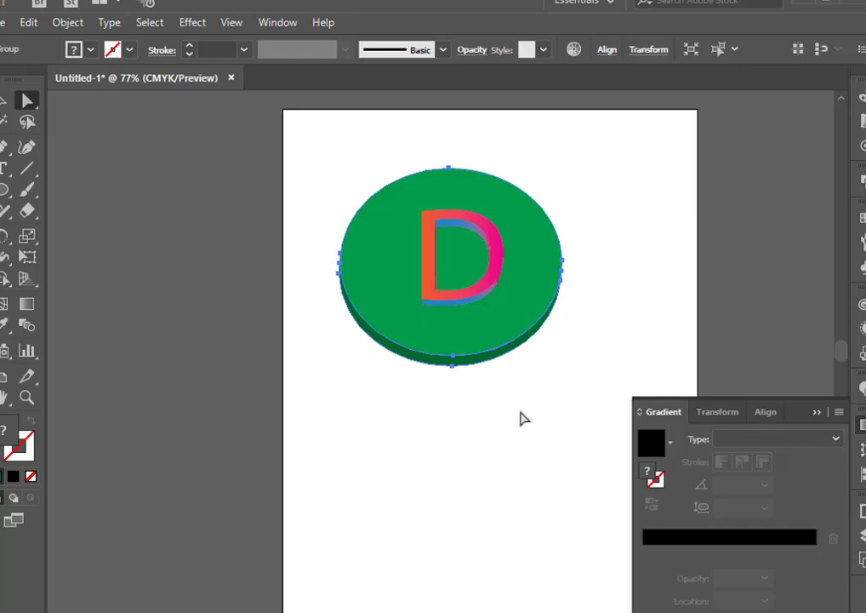
left_click(511, 391)
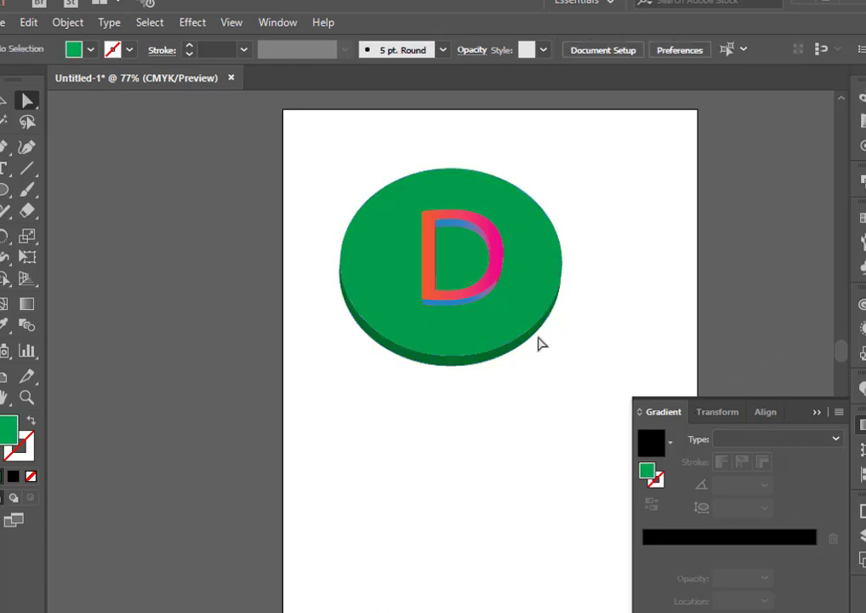
- Fill the extruded ellipse's lower side faces with the yellow-to-red linear gradient, and deselect them
left_click(525, 347)
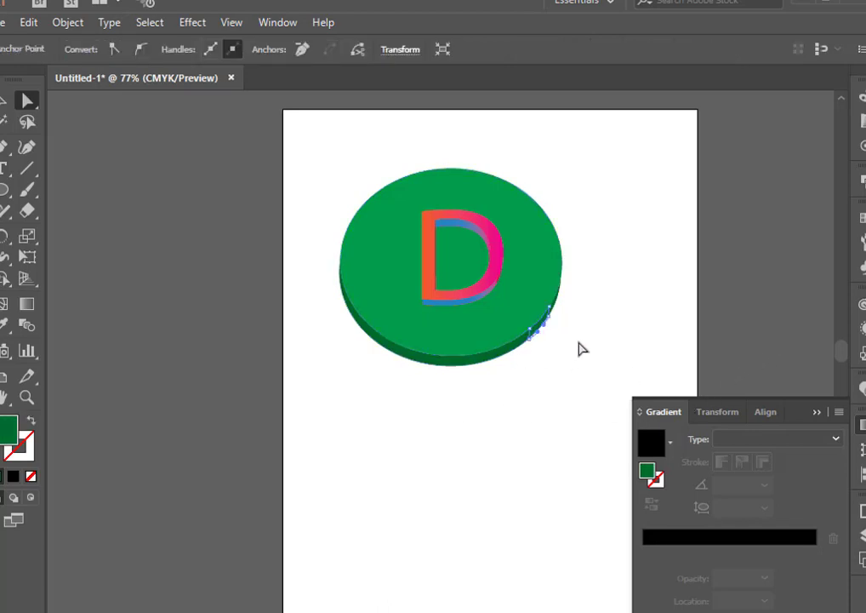
left_click(619, 321)
left_click_drag(622, 325, 536, 383)
left_click_drag(596, 376, 386, 363)
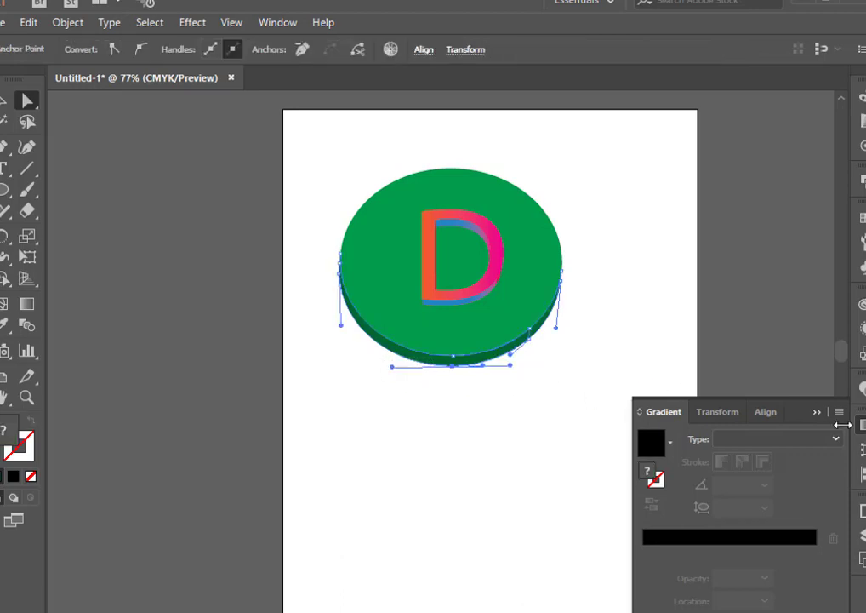
left_click(671, 442)
left_click(564, 509)
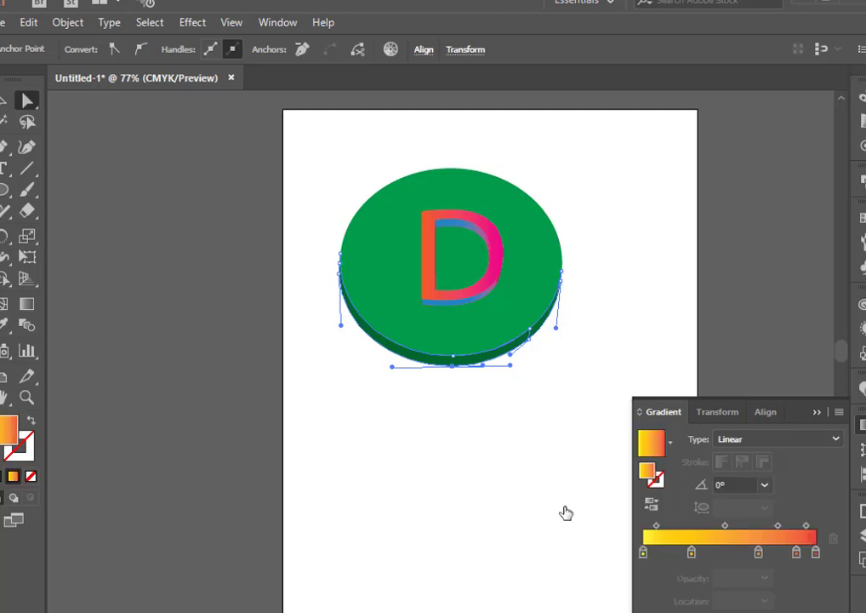
left_click(520, 462)
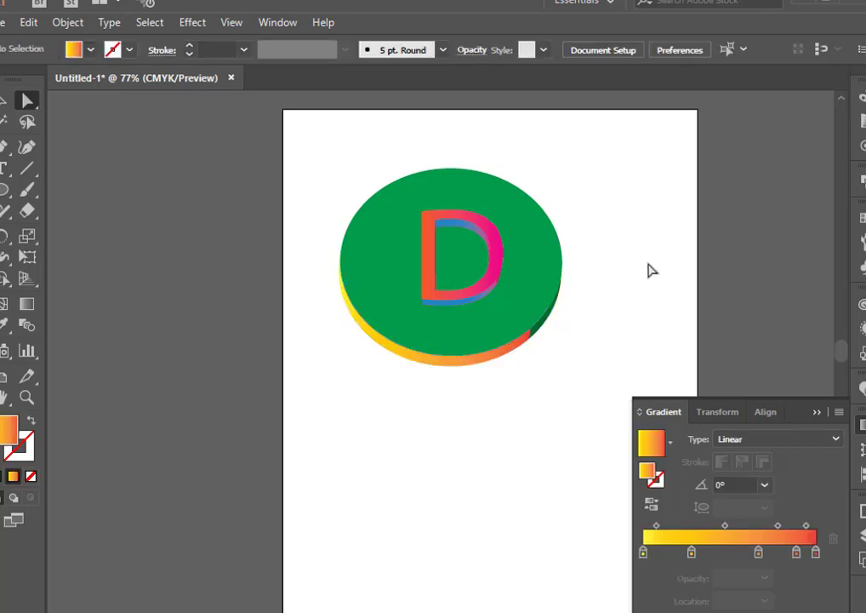
- Try applying the yellow-to-red gradient to the ellipse's front together with its side faces, and undo it
left_click_drag(650, 263, 562, 334)
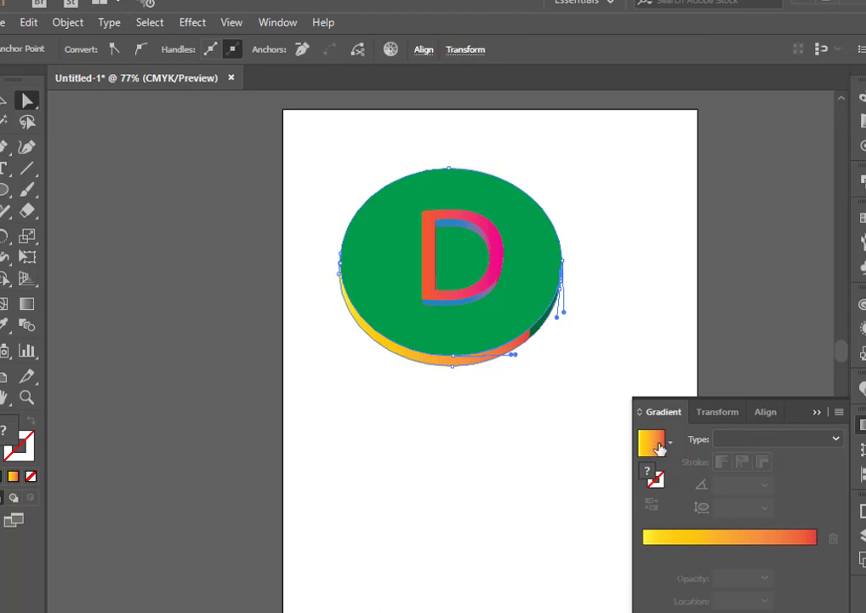
left_click(652, 444)
key("ctrl+z")
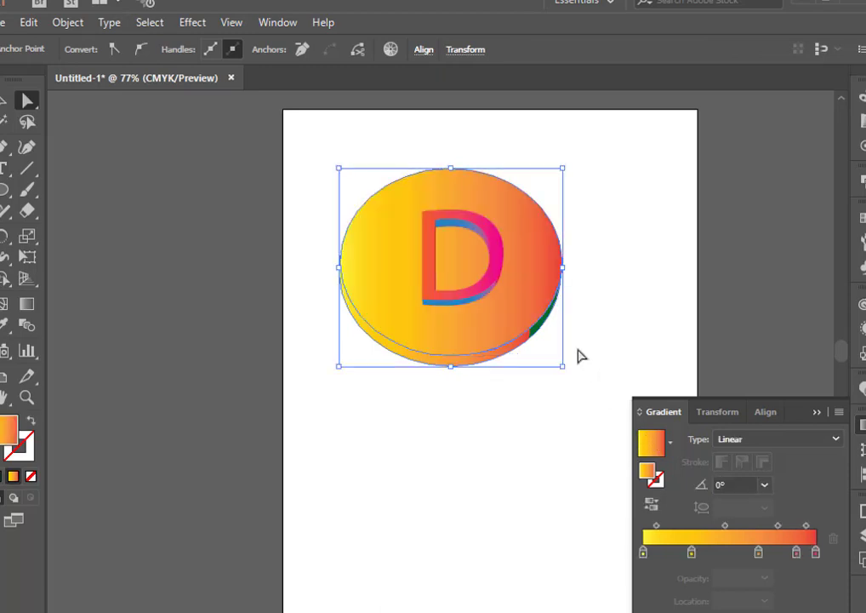
- Fill the remaining dark green side faces at the ellipse's lower right edge with the yellow-to-red linear gradient, deselect, and put the gradient settings away
left_click_drag(592, 312, 553, 342)
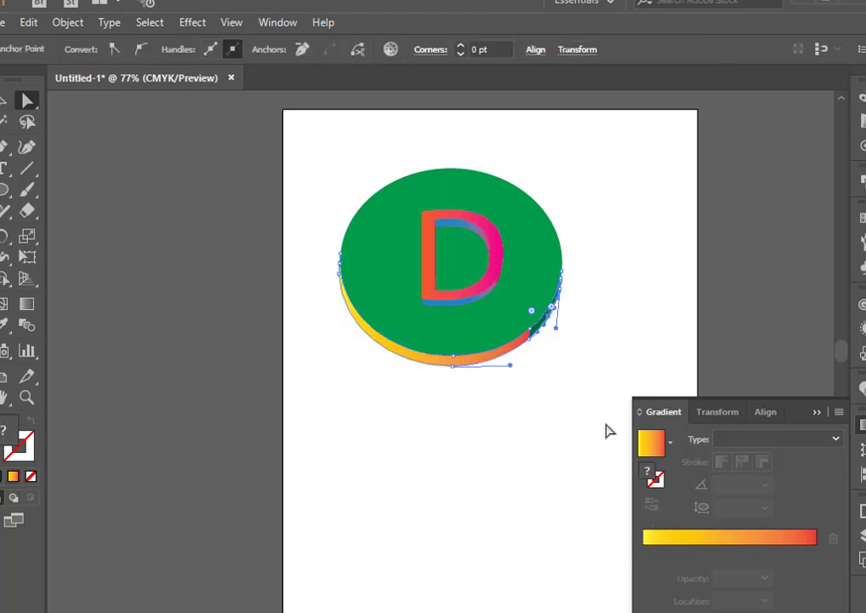
left_click(670, 442)
left_click(657, 445)
left_click(656, 446)
left_click(565, 400)
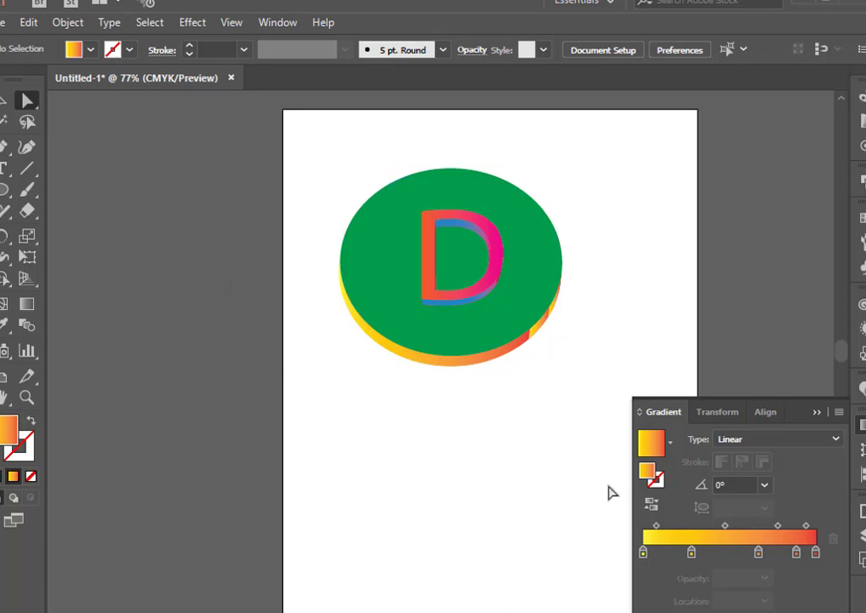
left_click(815, 412)
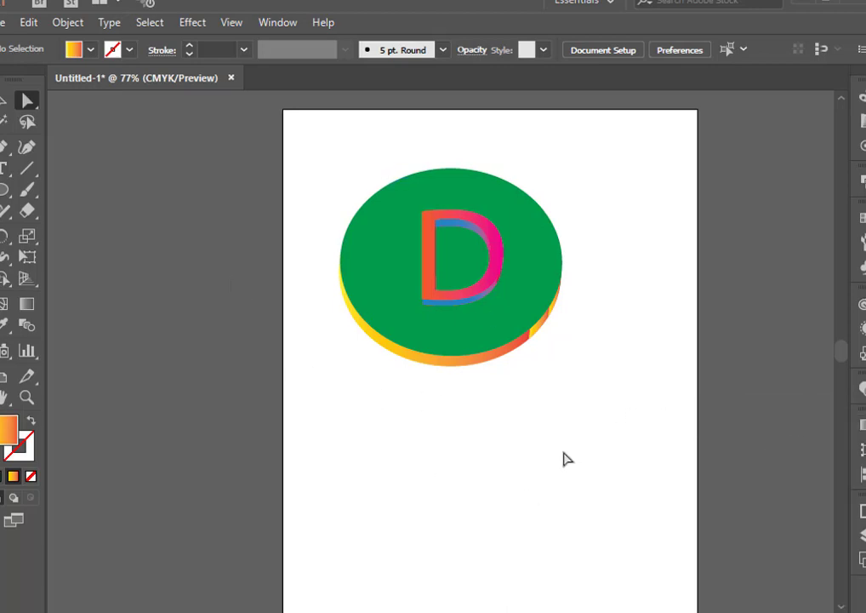